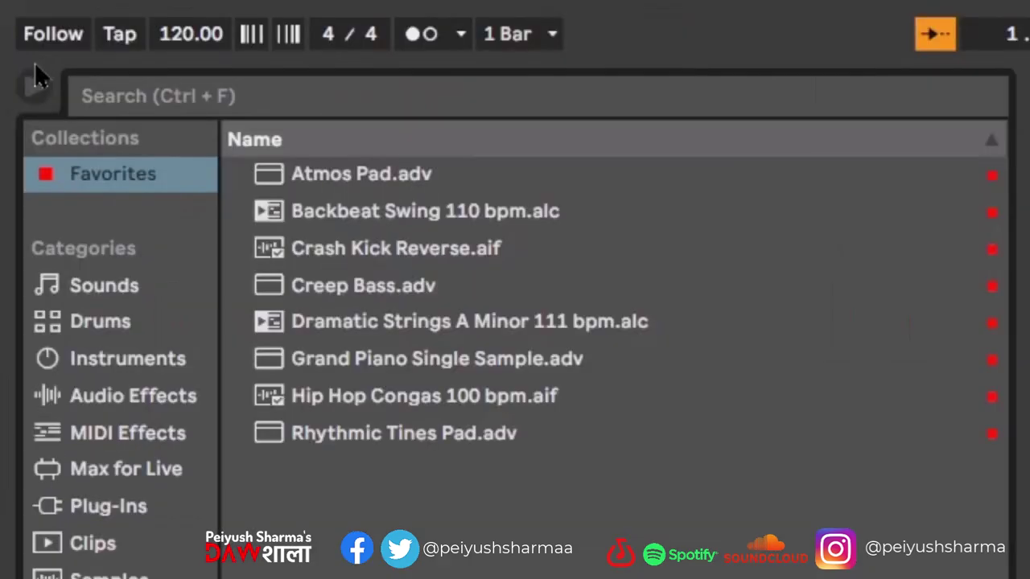
click(10, 31)
click(11, 31)
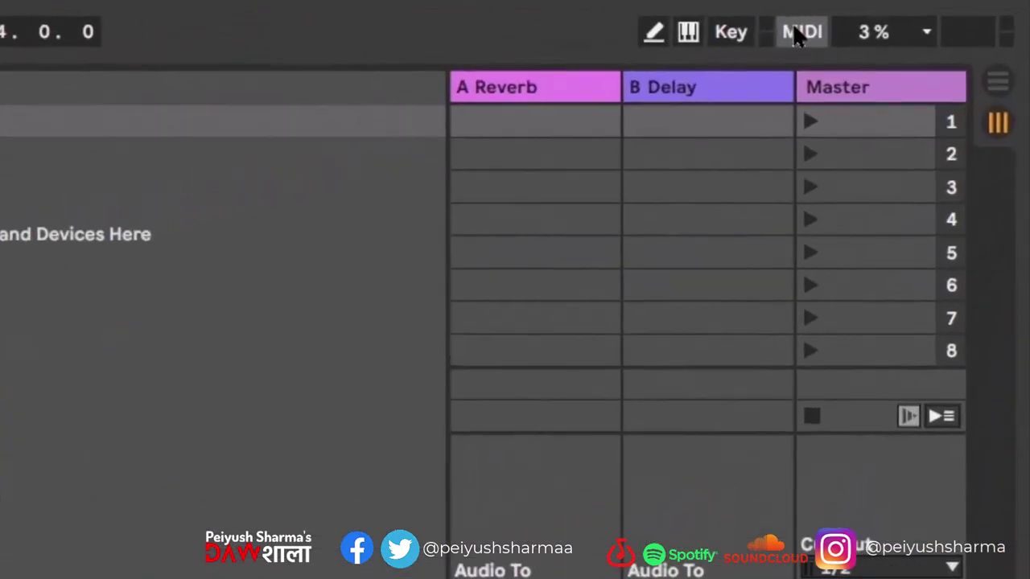
- Turn on MIDI map mode and map Global Record to CC 117, Stop to CC 118 and Start to CC 119
click(835, 27)
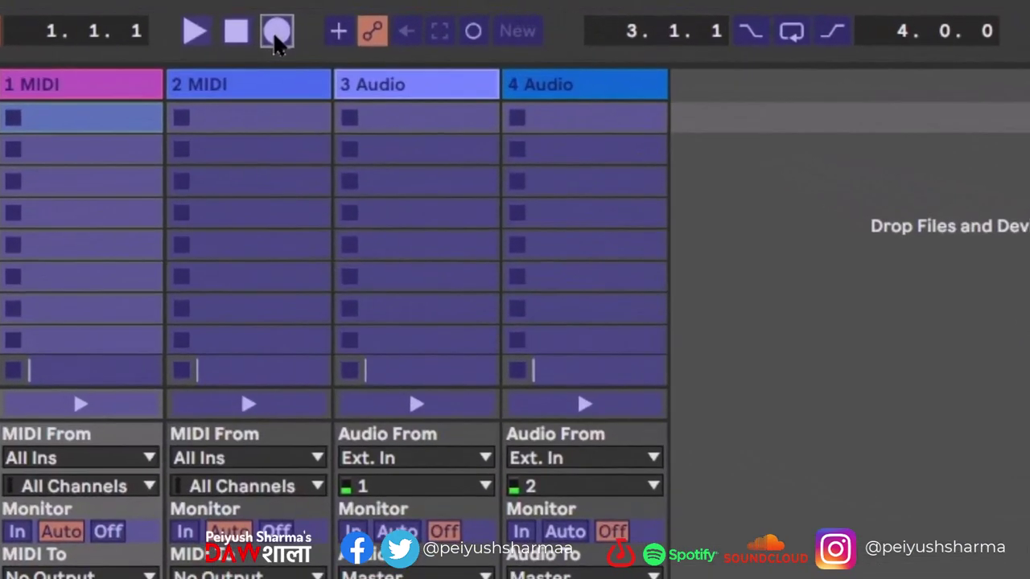
click(276, 32)
key(7)
click(233, 42)
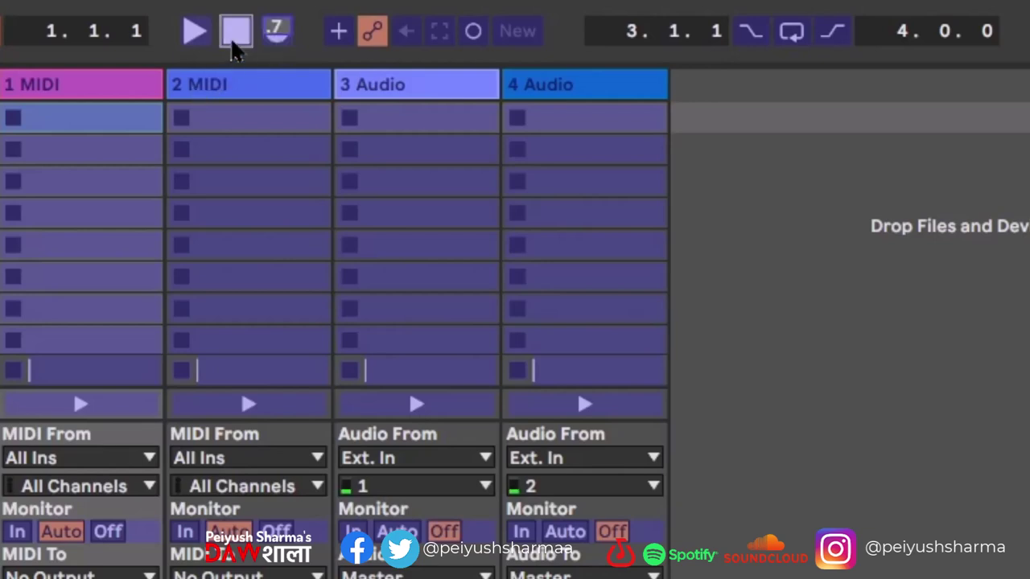
key(8)
click(201, 40)
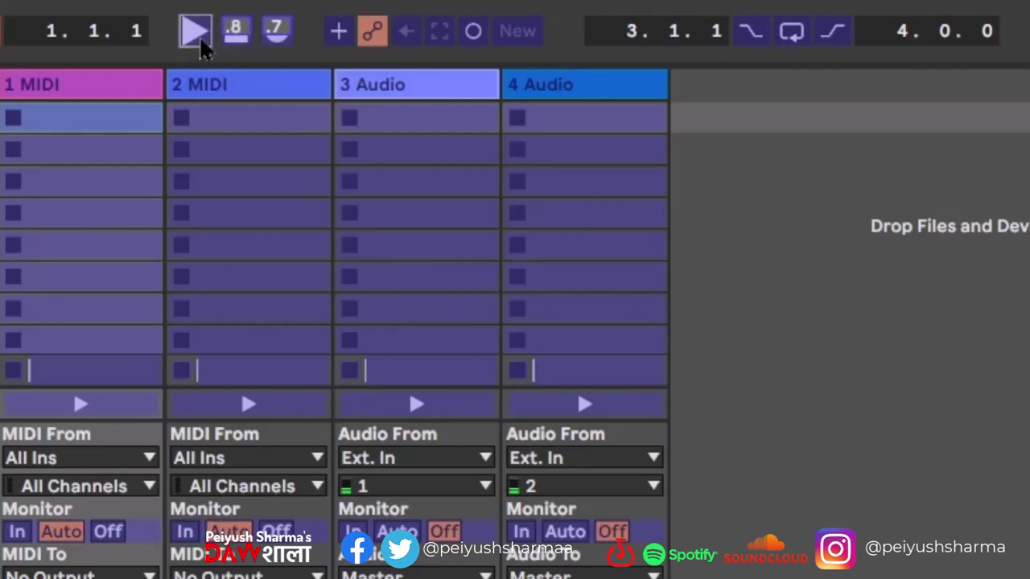
key(9)
- Map Loop On/Off to CC 114 and Metronome On/Off to CC 98, review the mapping list and leave MIDI map mode
click(621, 38)
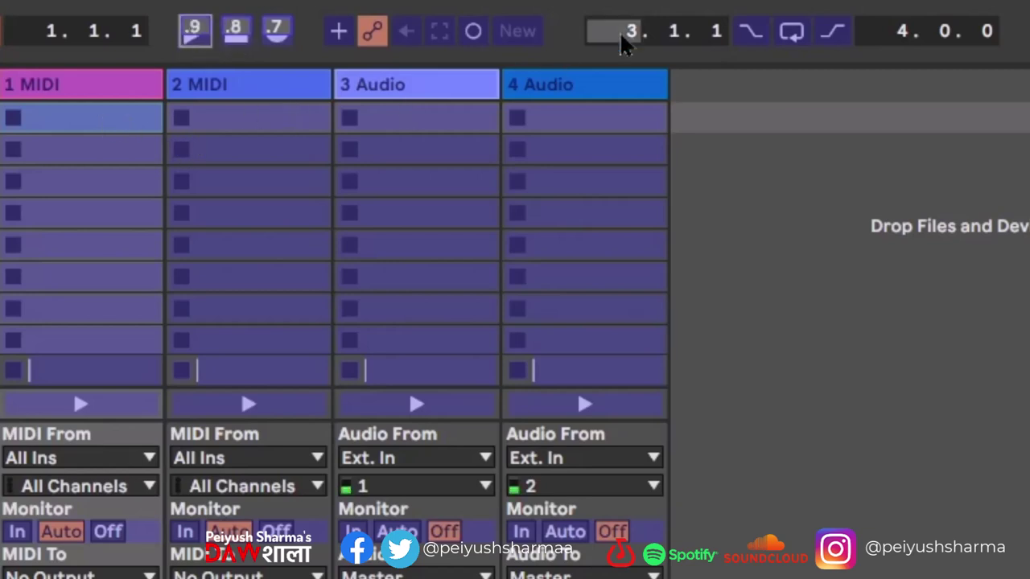
click(791, 36)
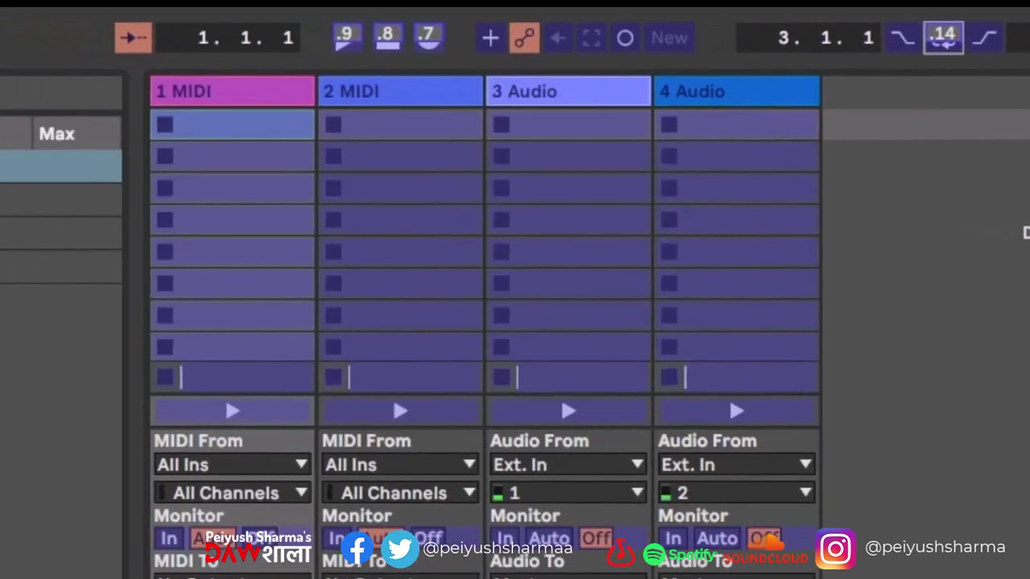
click(321, 71)
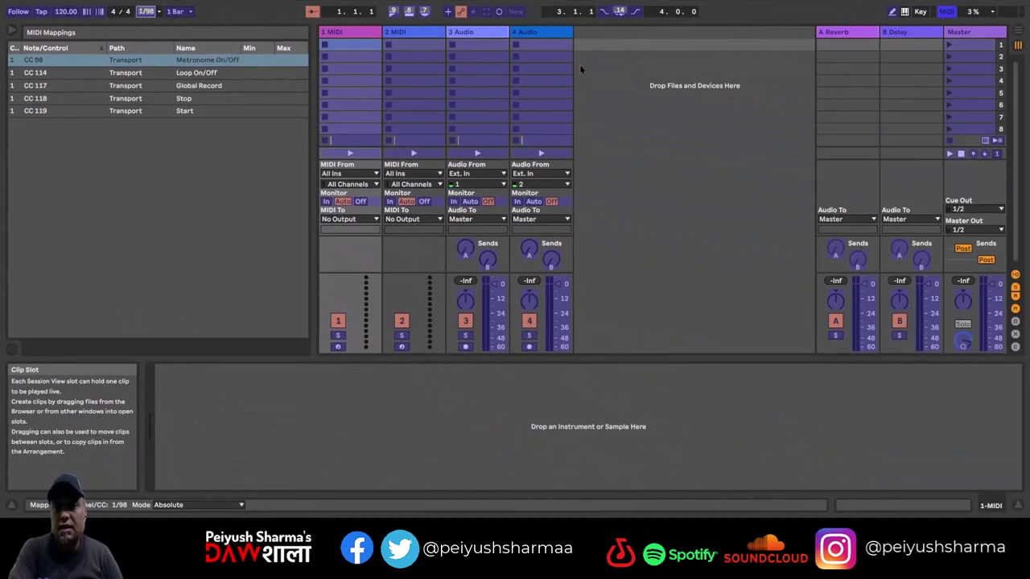
click(954, 11)
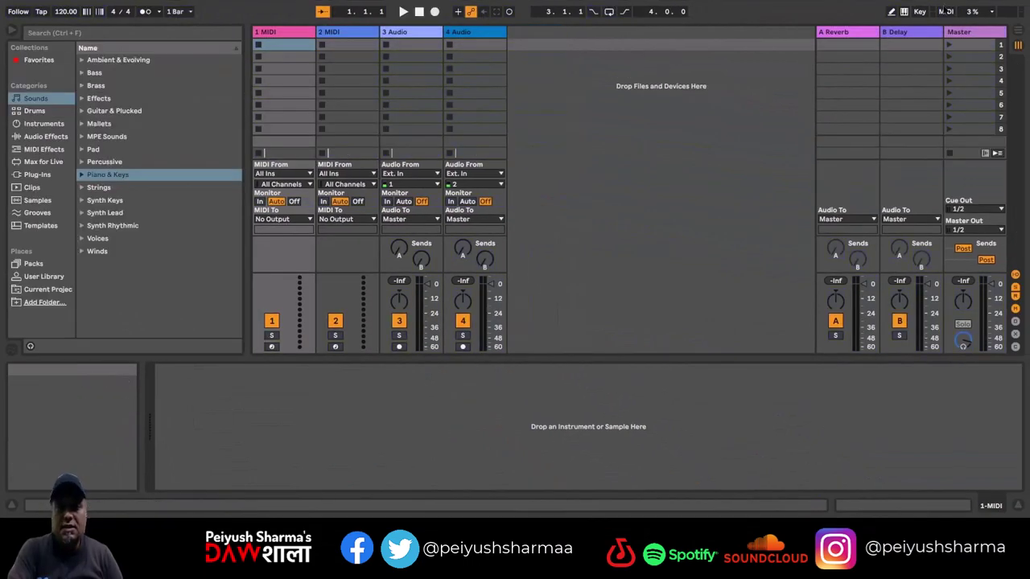
click(955, 11)
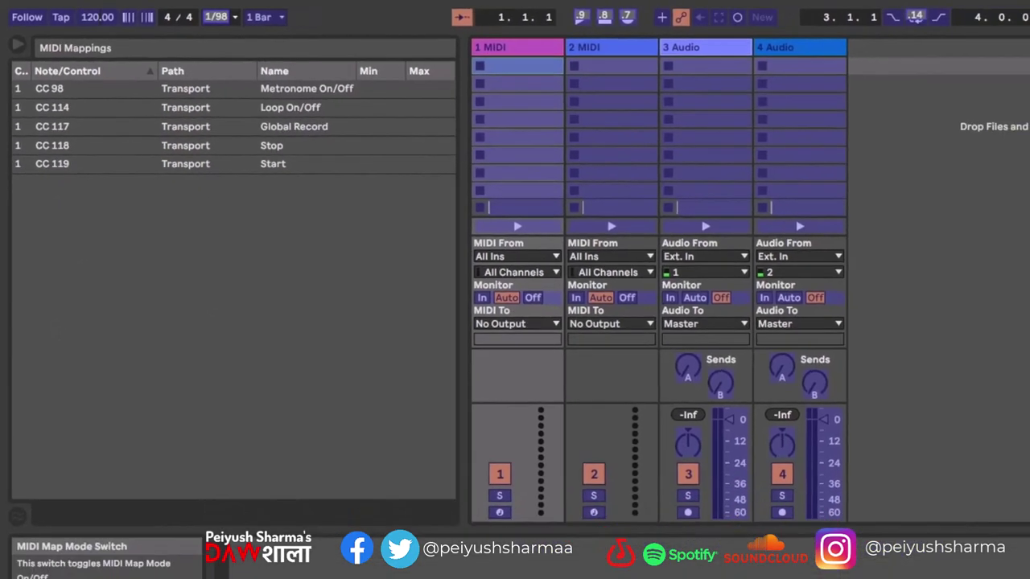
click(947, 11)
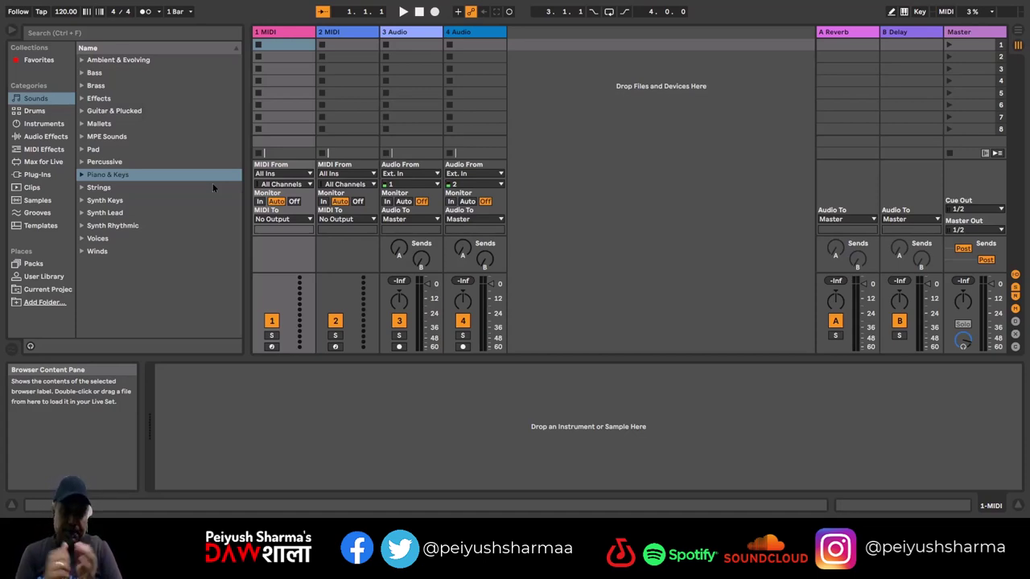
- Turn on the metronome, search Favorites for "piano" and load Grand Piano Single Sample.adv onto the 1 MIDI track
click(146, 11)
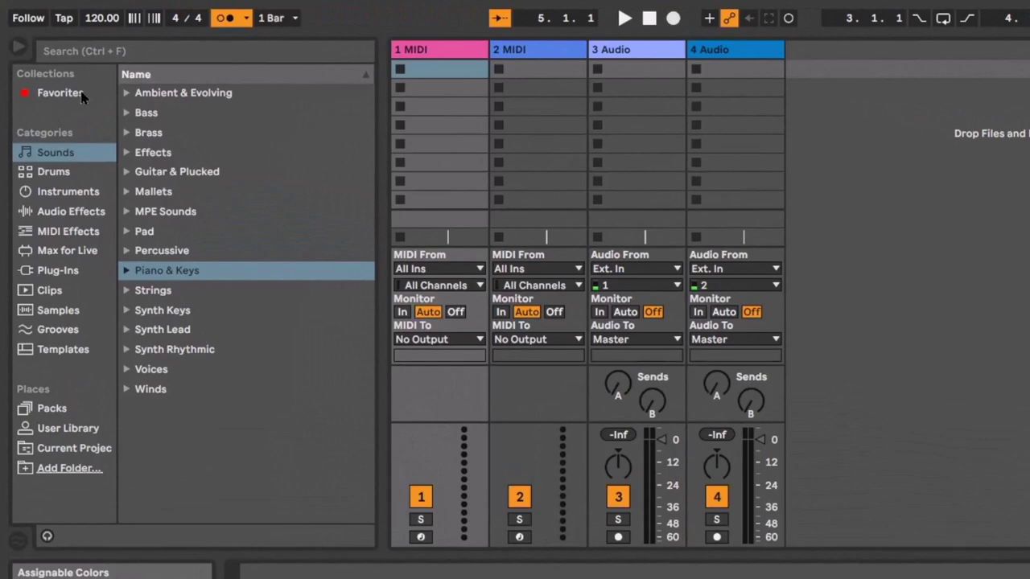
click(81, 97)
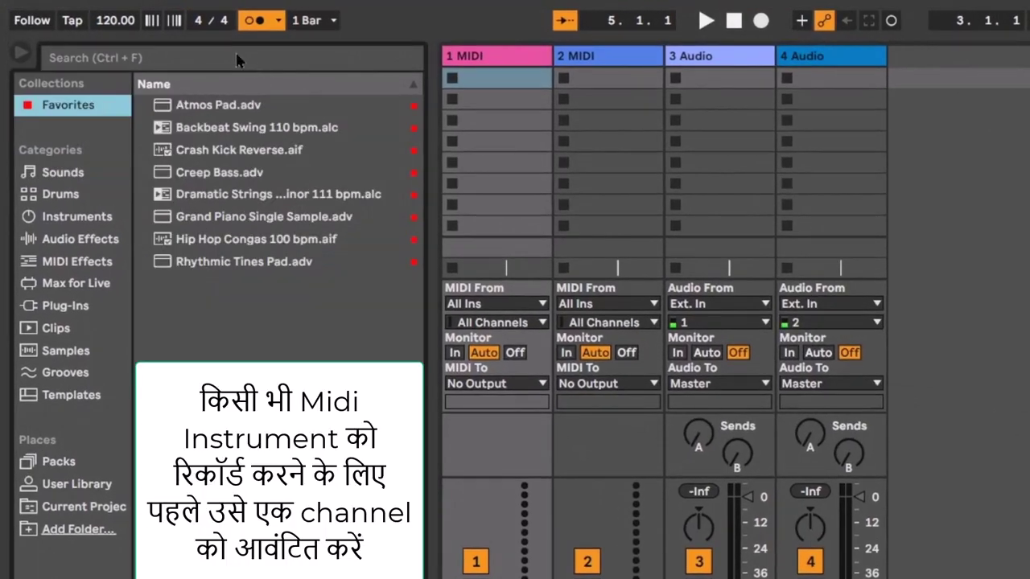
click(237, 57)
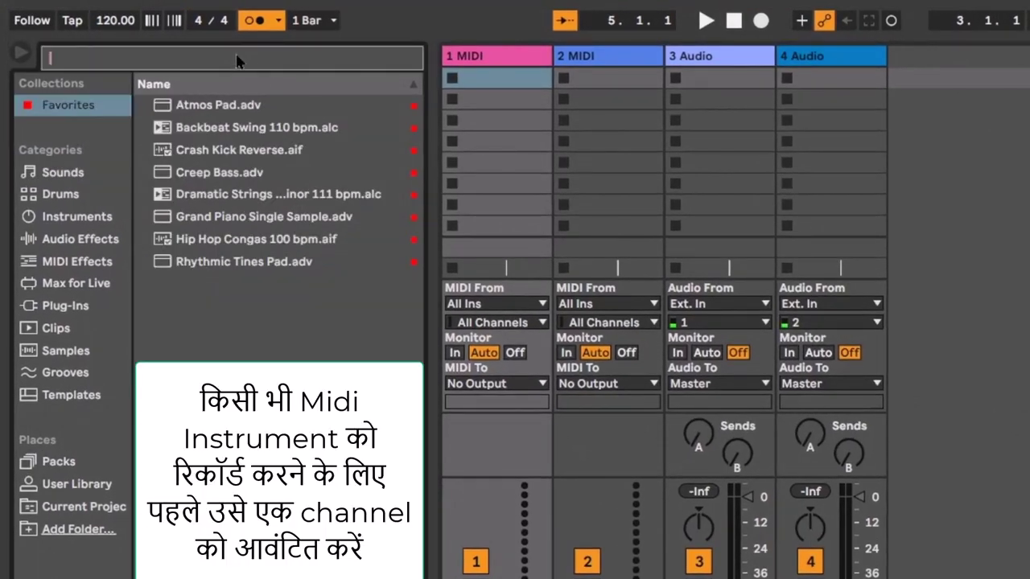
text(piano)
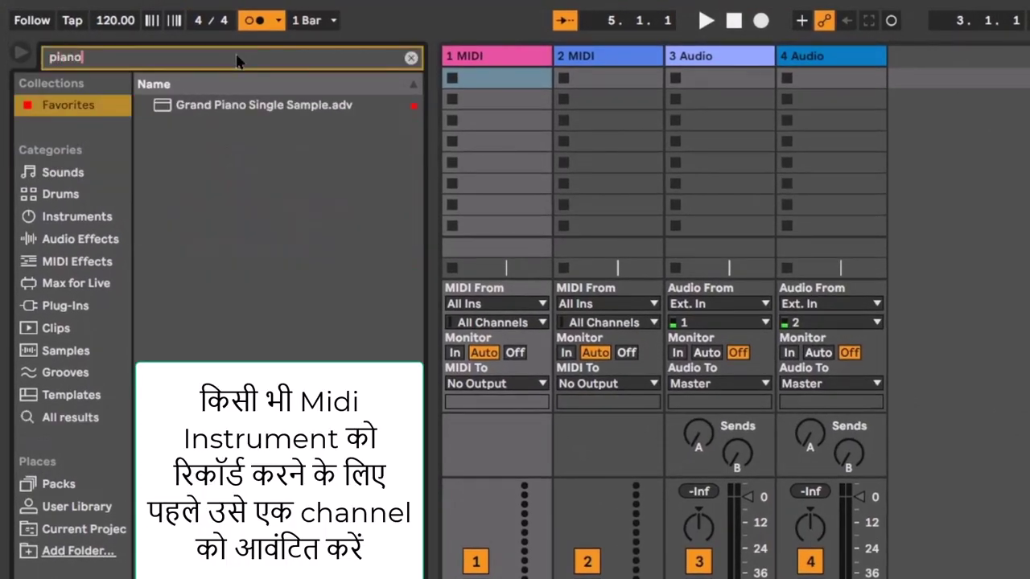
click(285, 109)
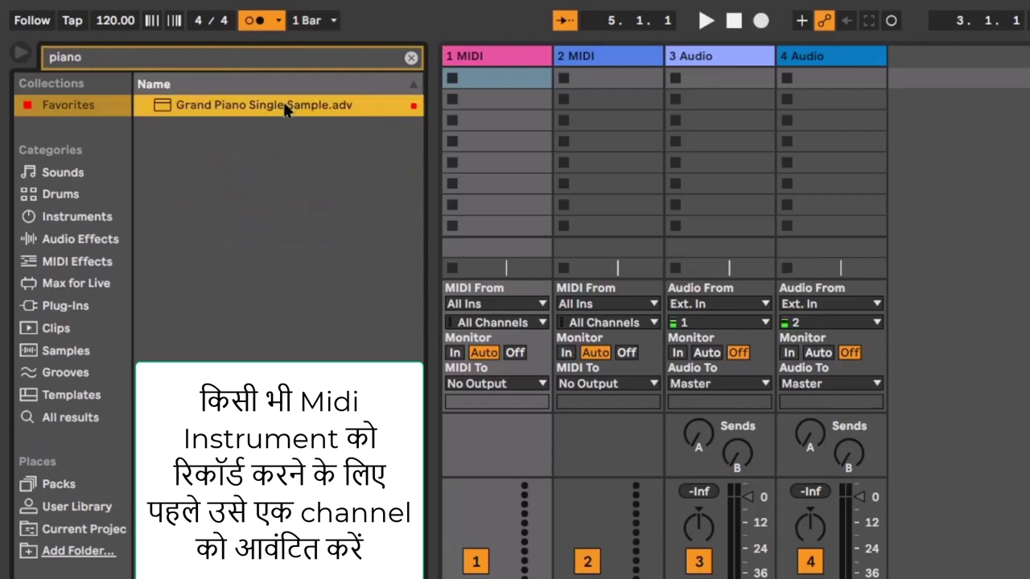
drag(285, 109, 494, 98)
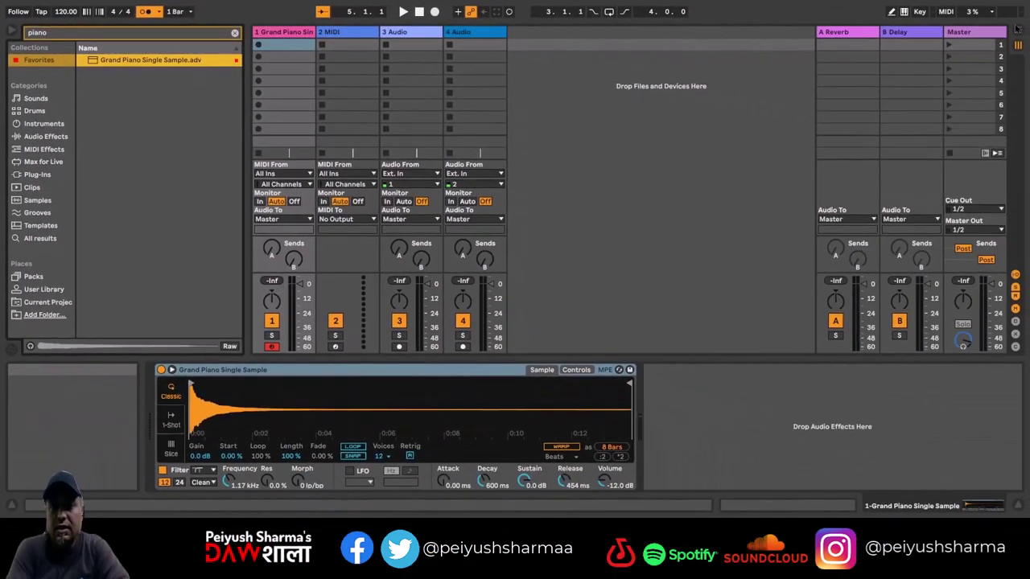
- Look at the Arrangement view, return to the Session view, and disarm and re-arm the Grand Piano track
click(1016, 28)
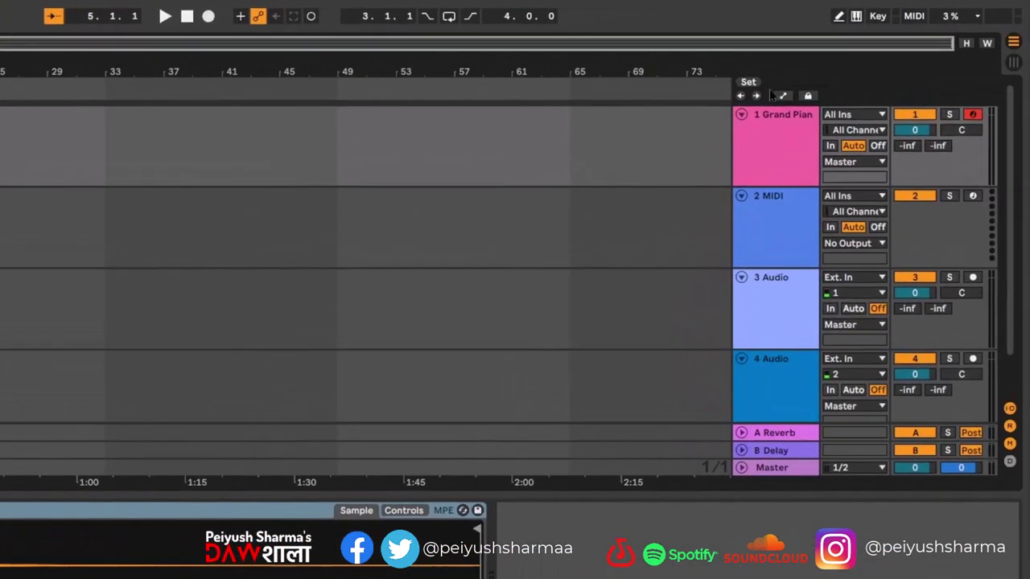
click(1015, 64)
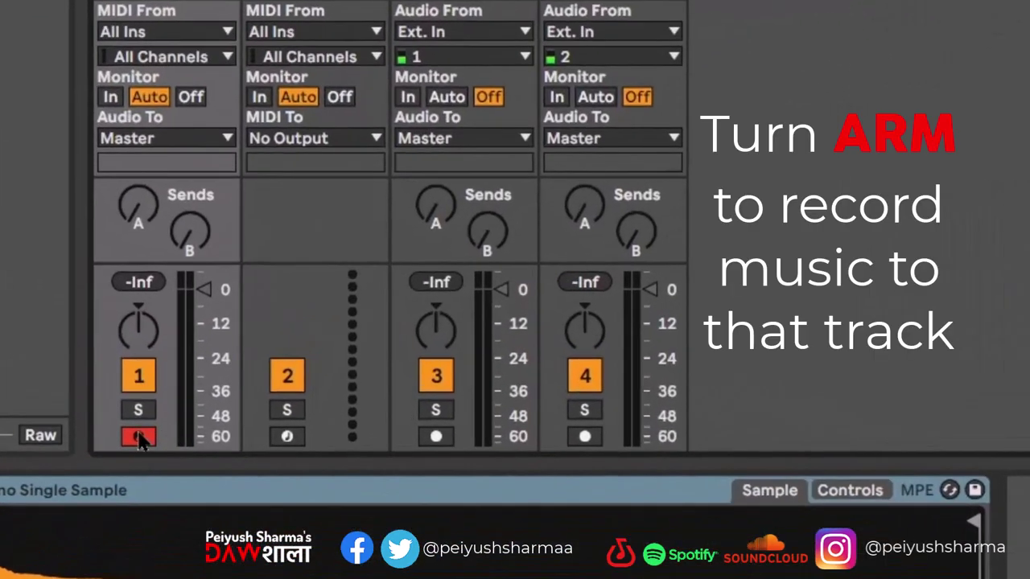
click(138, 435)
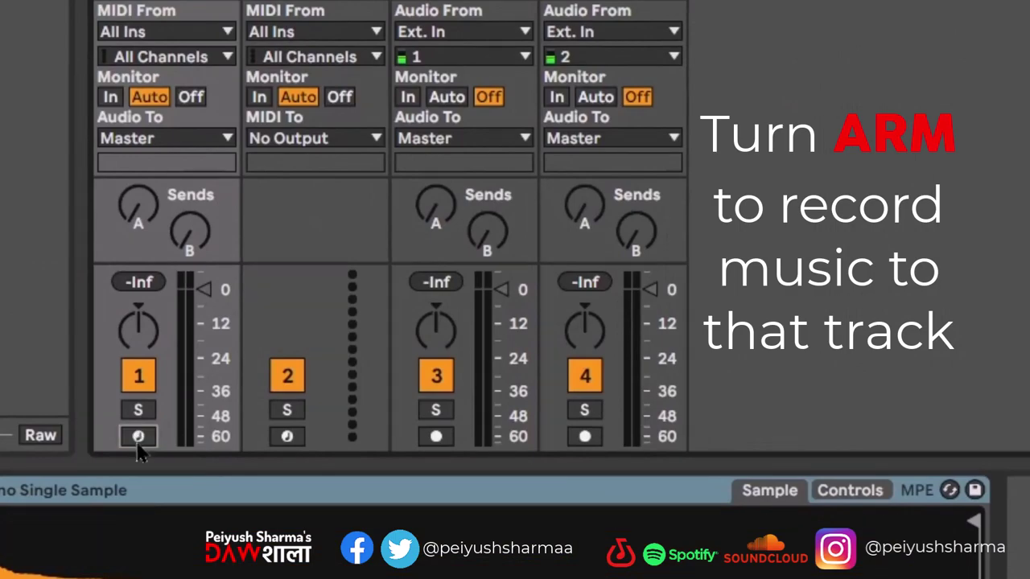
click(136, 440)
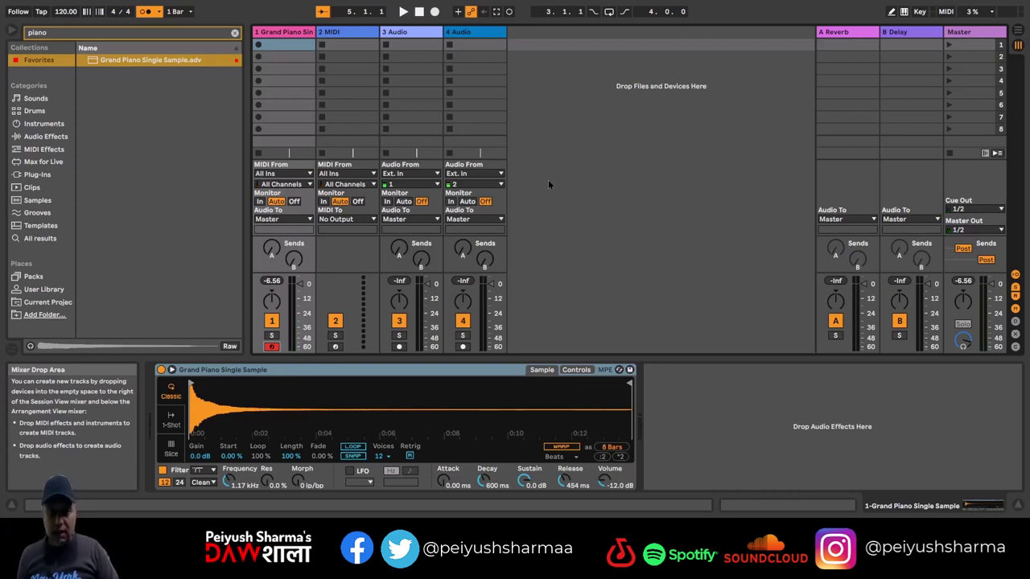
- Set the recording count-in to 2 Bars and record a piano performance on the armed Grand Piano track
key(space)
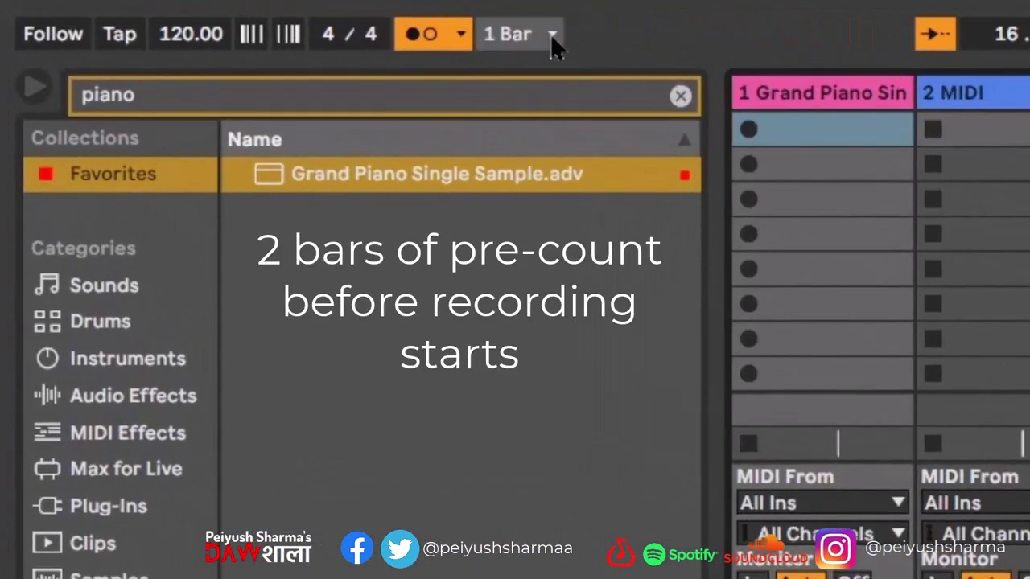
click(561, 160)
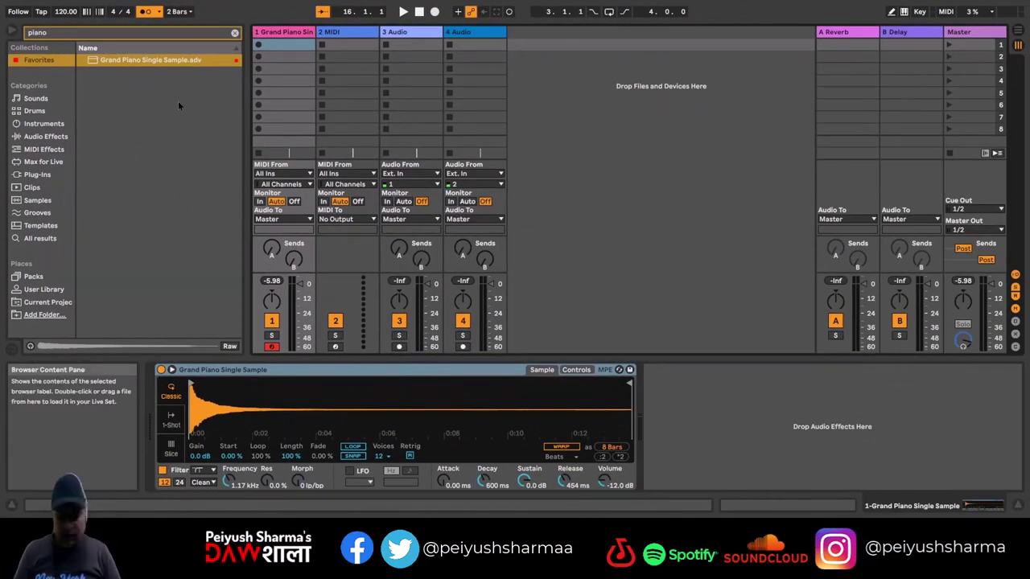
key(F9)
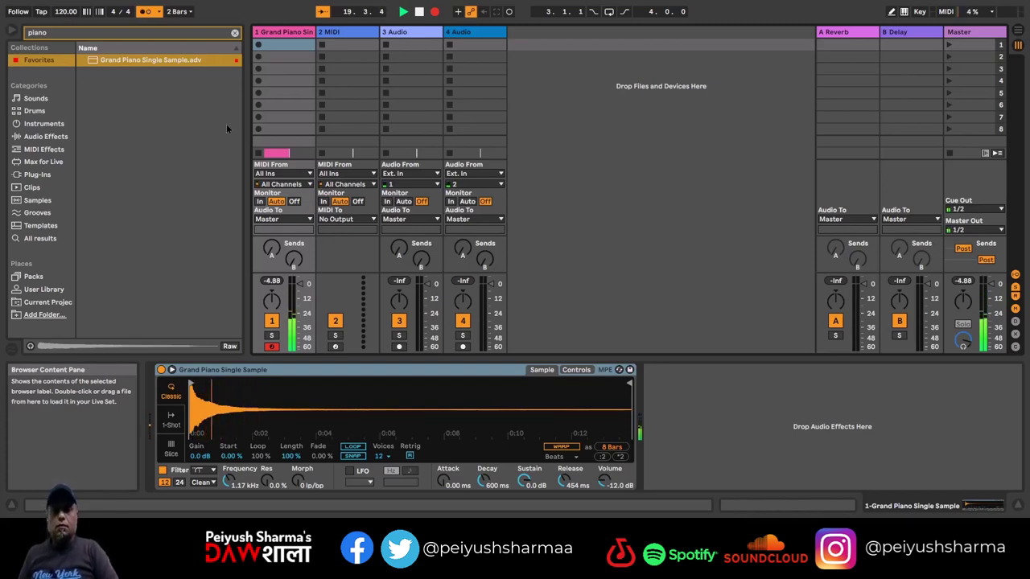
key(space)
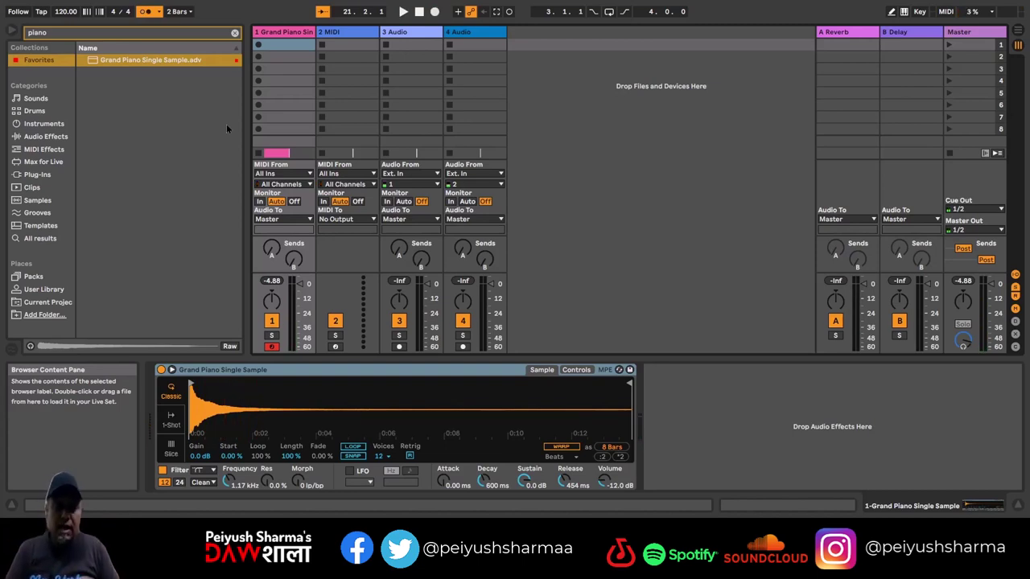
- Turn off the metronome and play the recorded piano clip from its start in the Arrangement view, stopping after a short listen
click(145, 11)
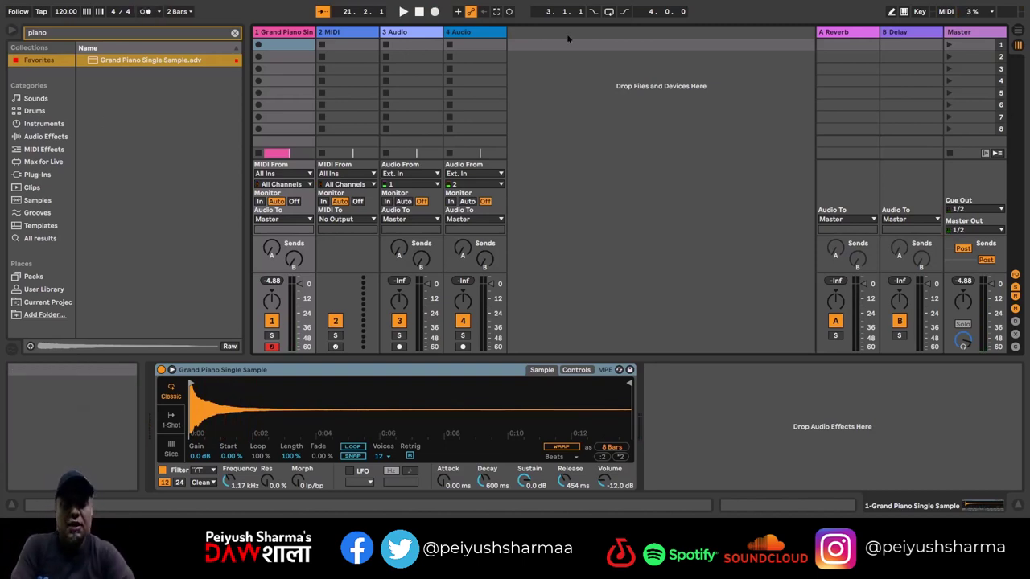
key(Tab)
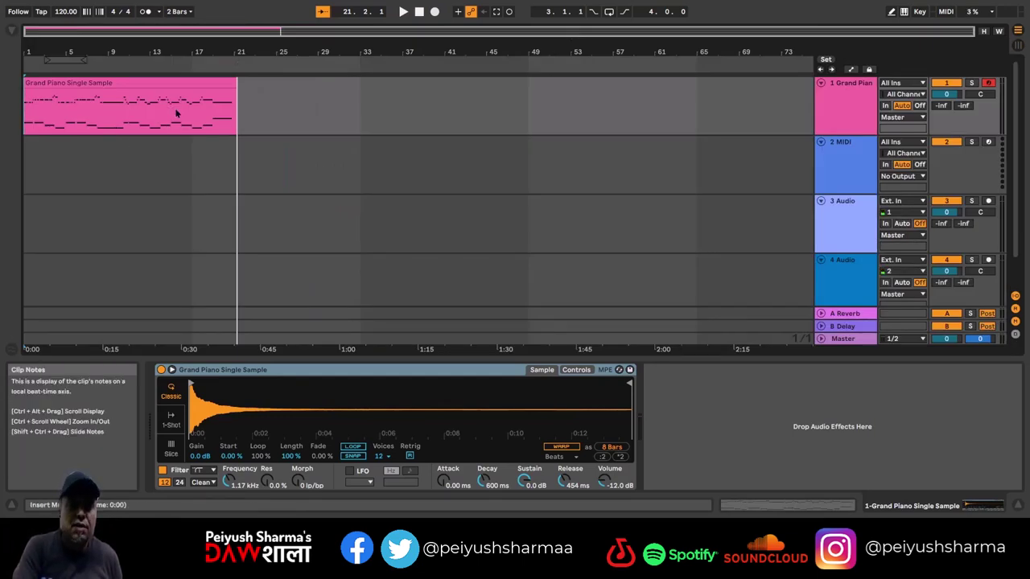
click(419, 11)
key(space)
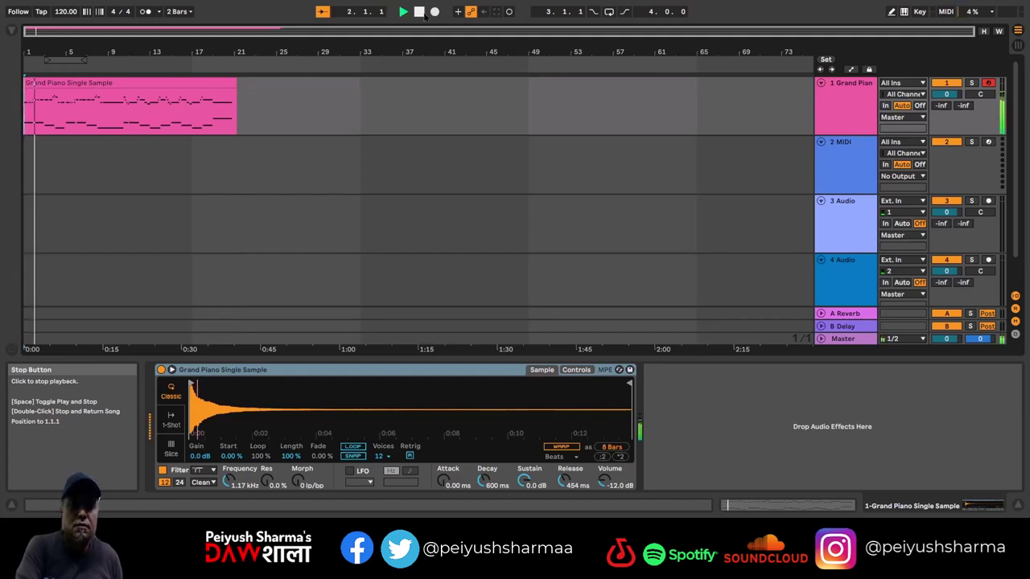
click(422, 13)
click(419, 14)
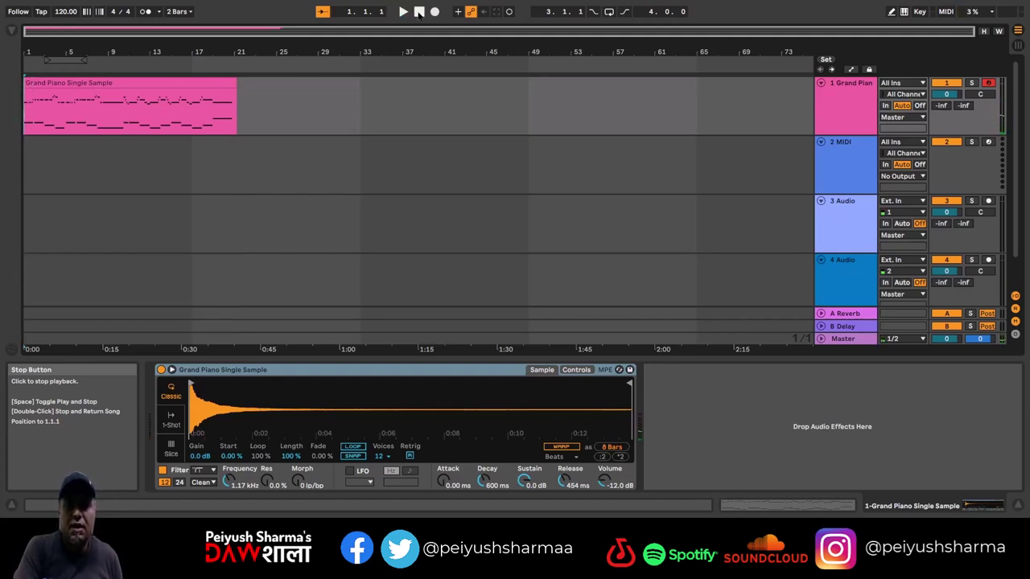
- Show the browser, clear the piano search and preview Backbeat Swing 110 bpm.alc from Favorites
key(super+alt+b)
click(235, 33)
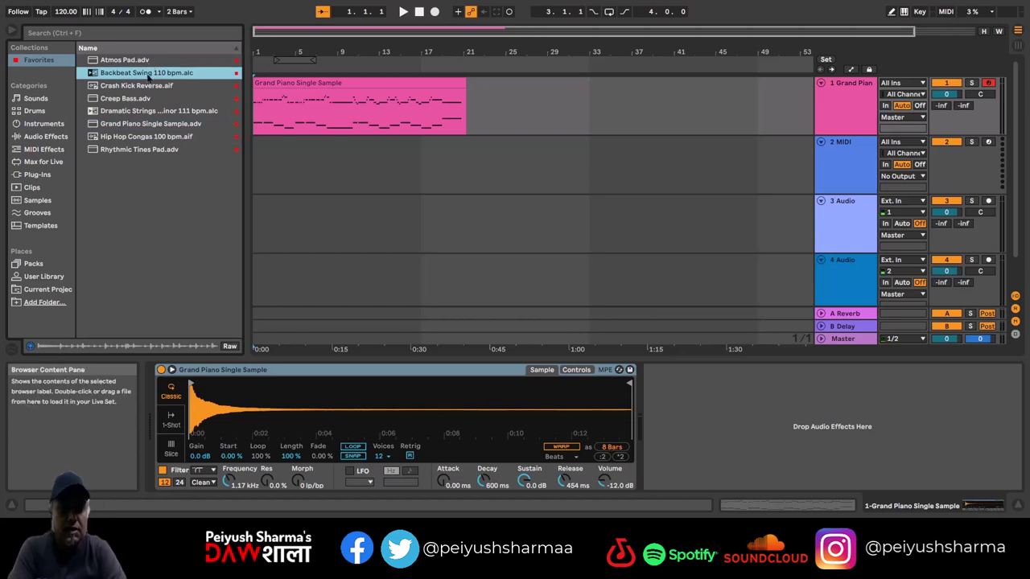
key(space)
key(space)
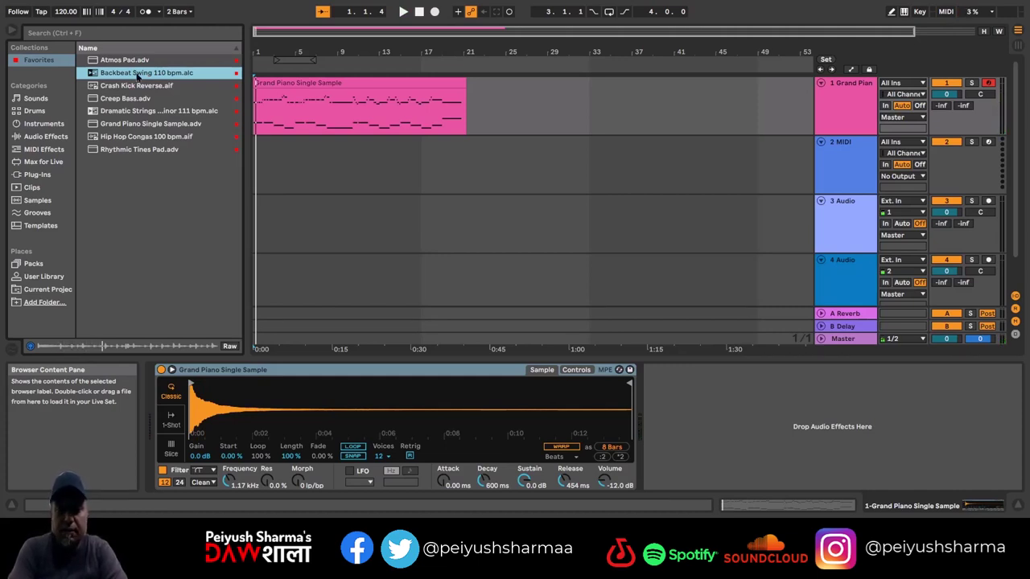
key(space)
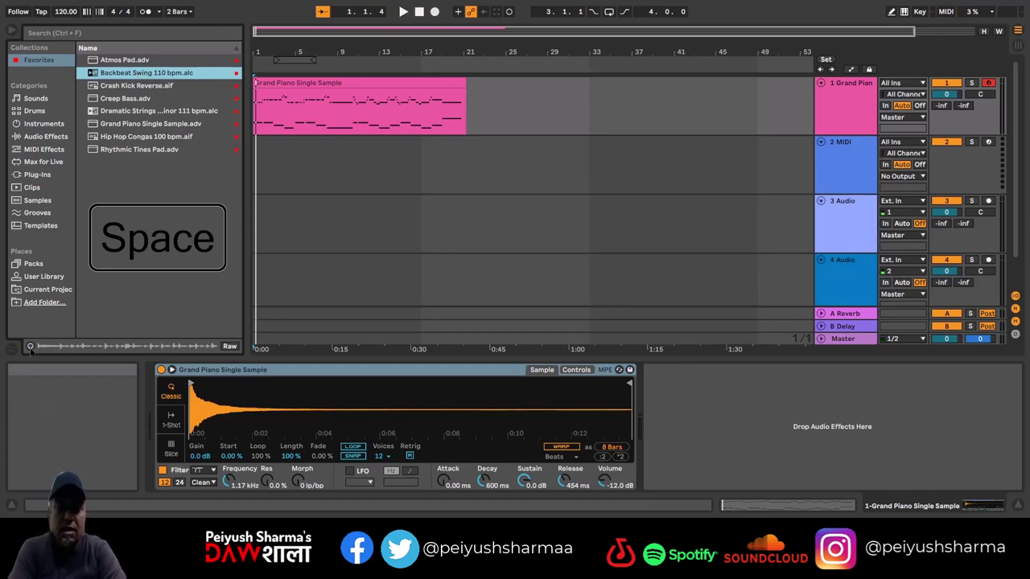
- Switch off the browser's sample preview and place Backbeat Swing 110 bpm.alc on the 2 MIDI track at bar 1
click(30, 349)
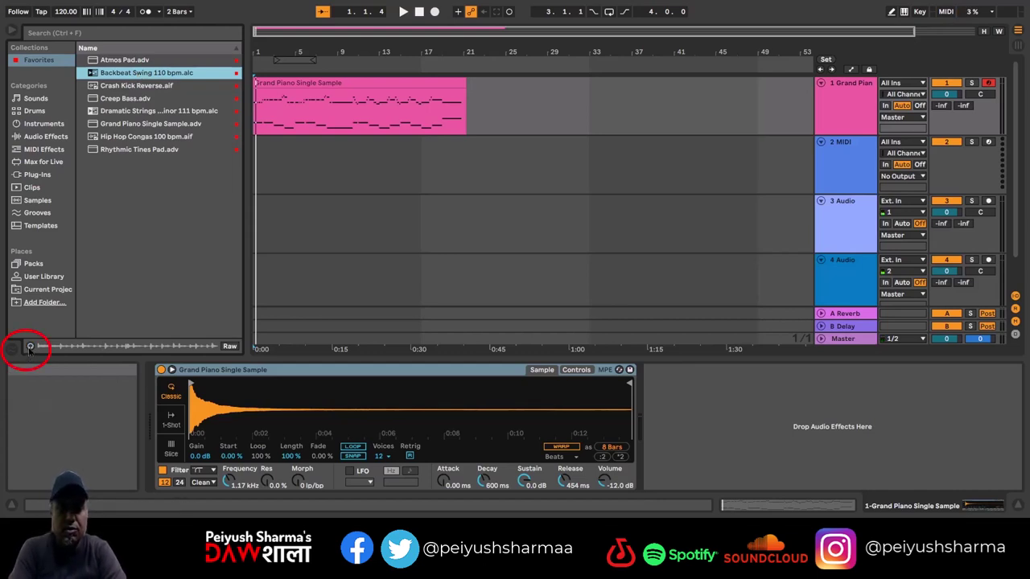
click(30, 347)
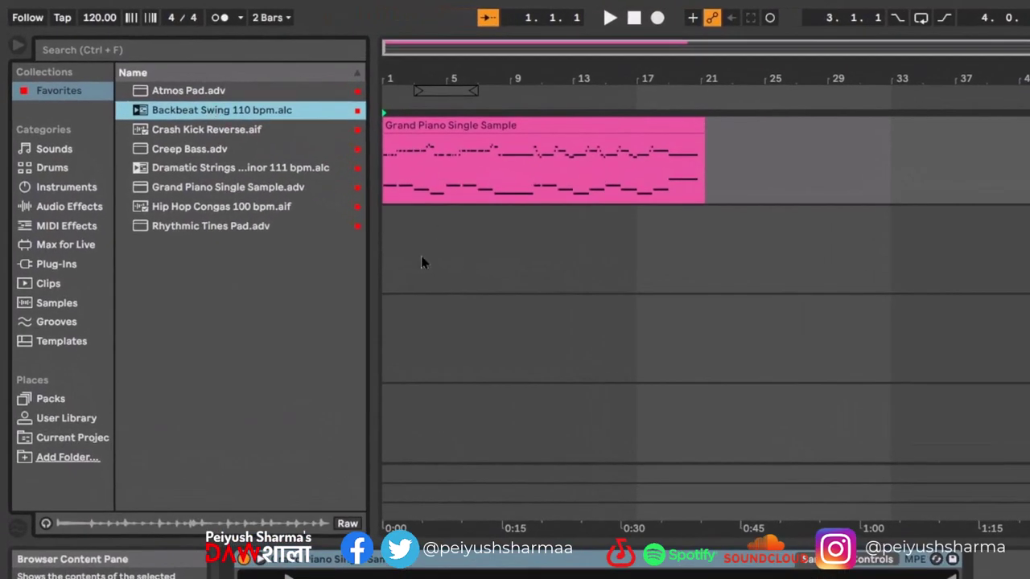
drag(376, 230, 388, 239)
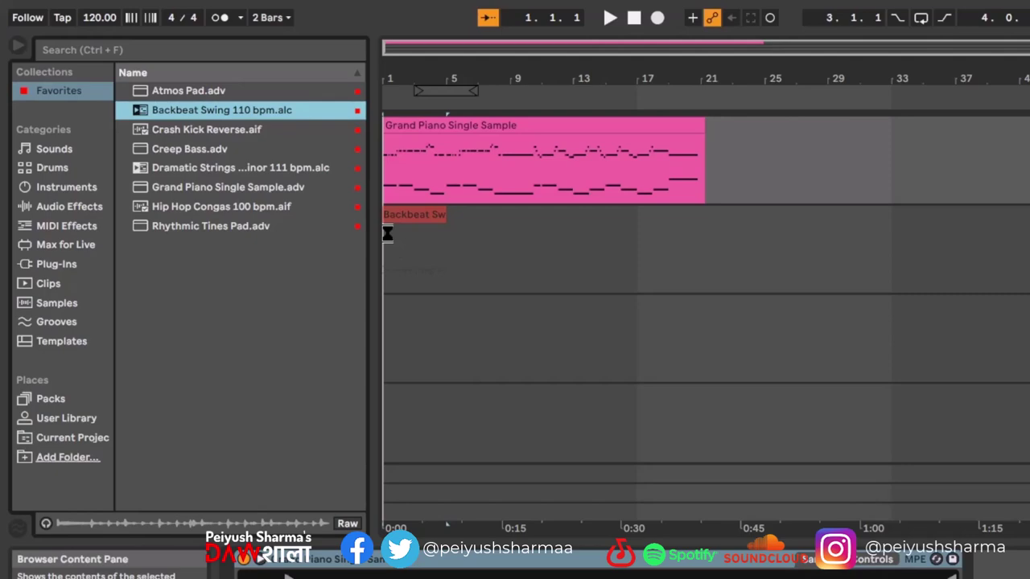
drag(388, 234, 386, 231)
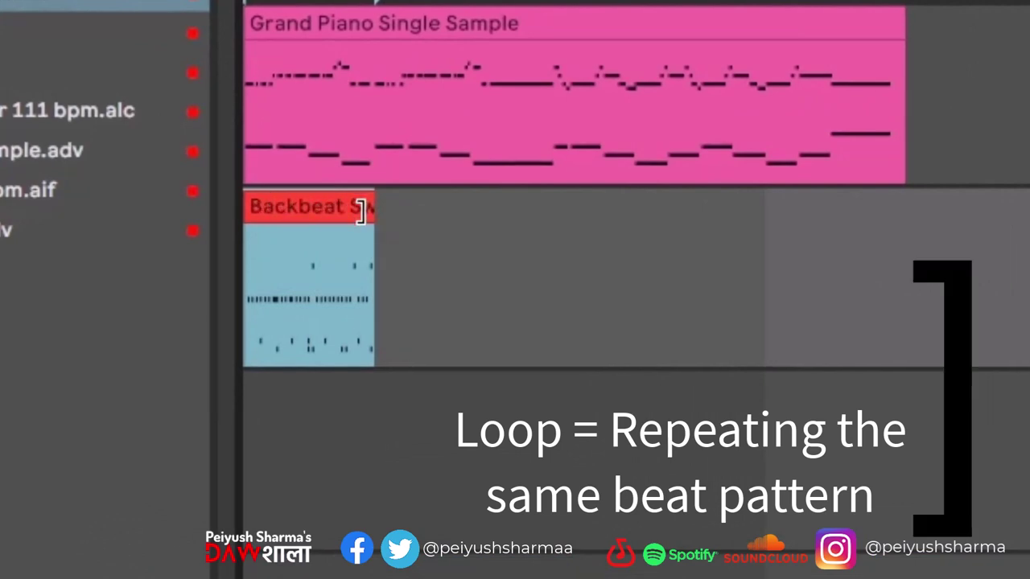
- Loop the Backbeat Swing clip out to about bar 22 and play it with the piano from the start, stopping after a short listen
drag(361, 211, 911, 156)
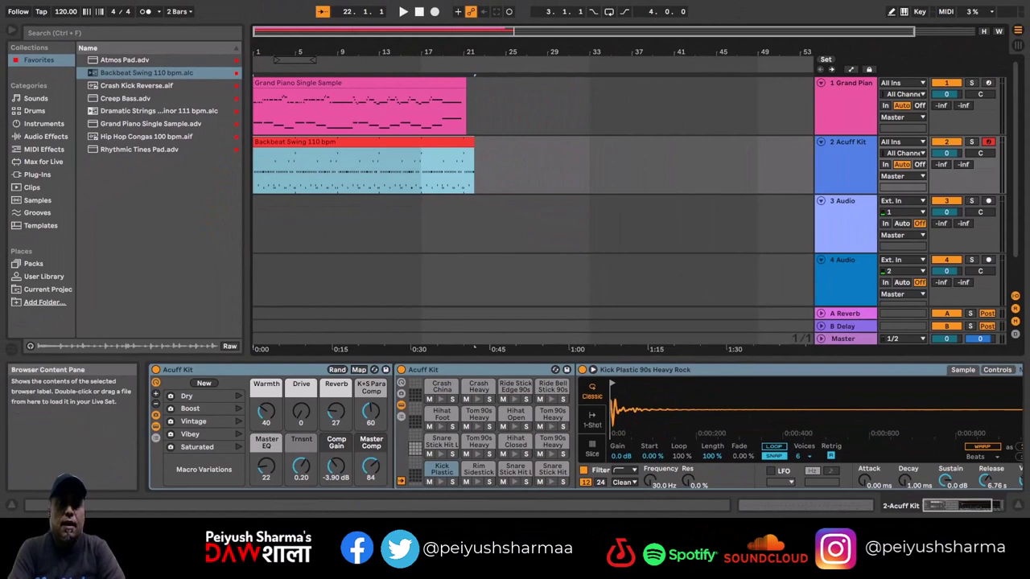
click(419, 12)
click(403, 12)
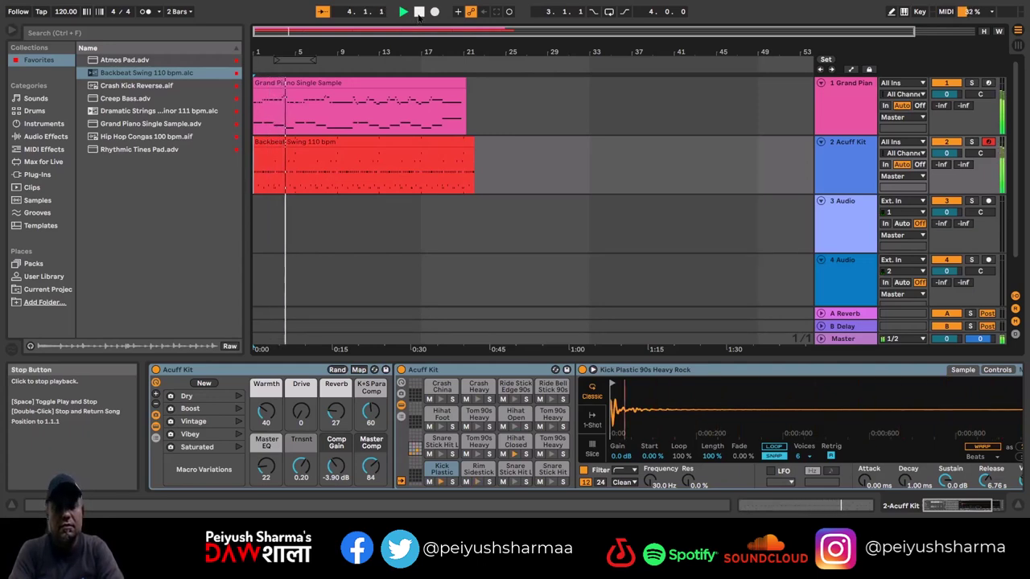
click(418, 11)
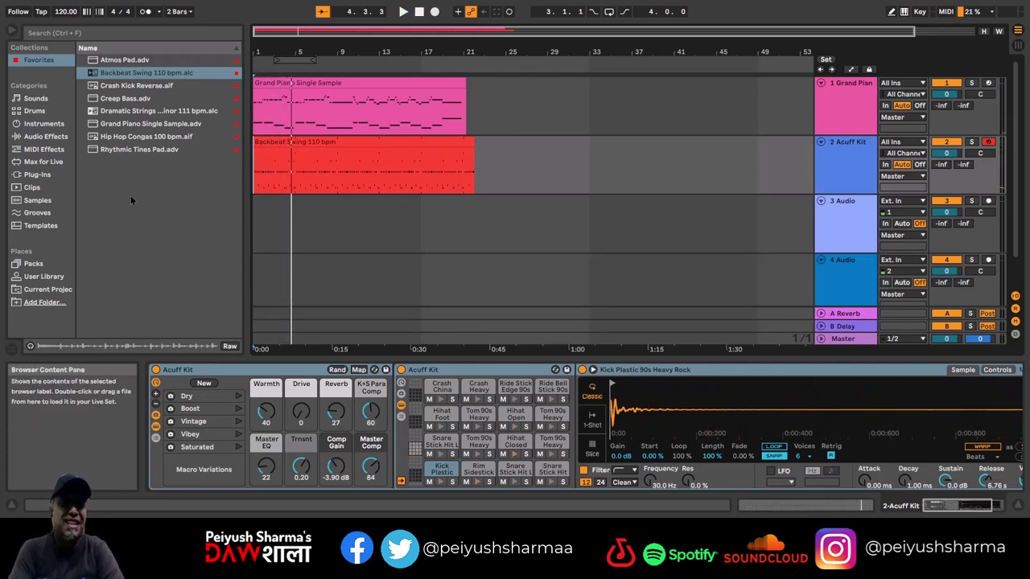
- Preview Creep Bass.adv from Favorites, search the browser for bass and look through the Bass folder in Sounds
click(127, 98)
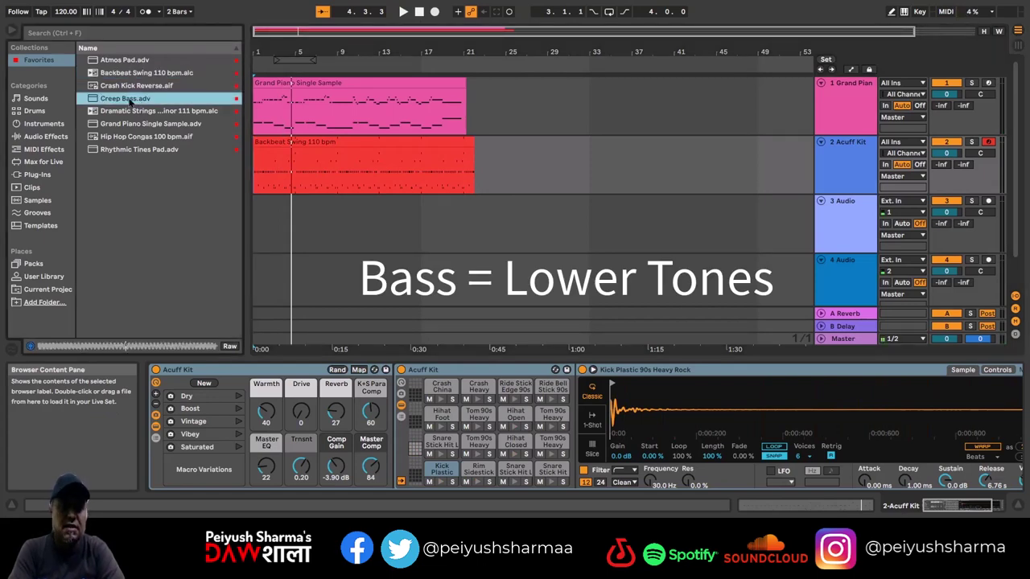
click(143, 33)
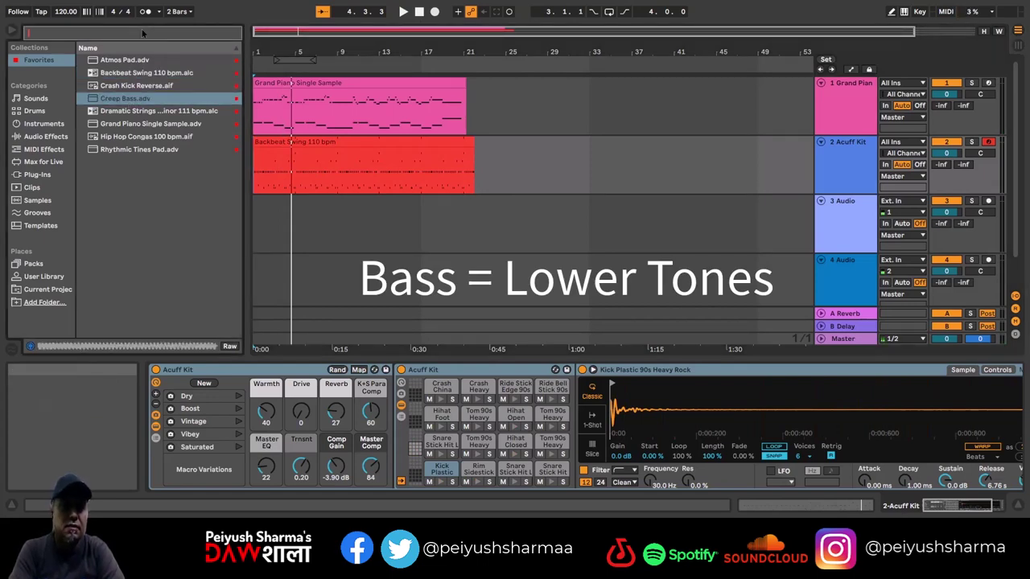
text(bass)
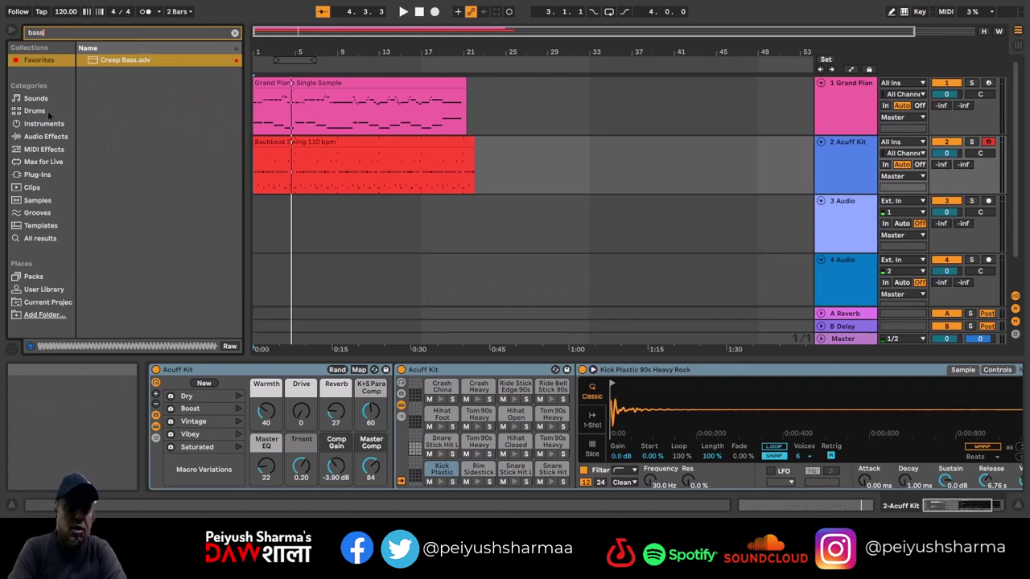
click(39, 100)
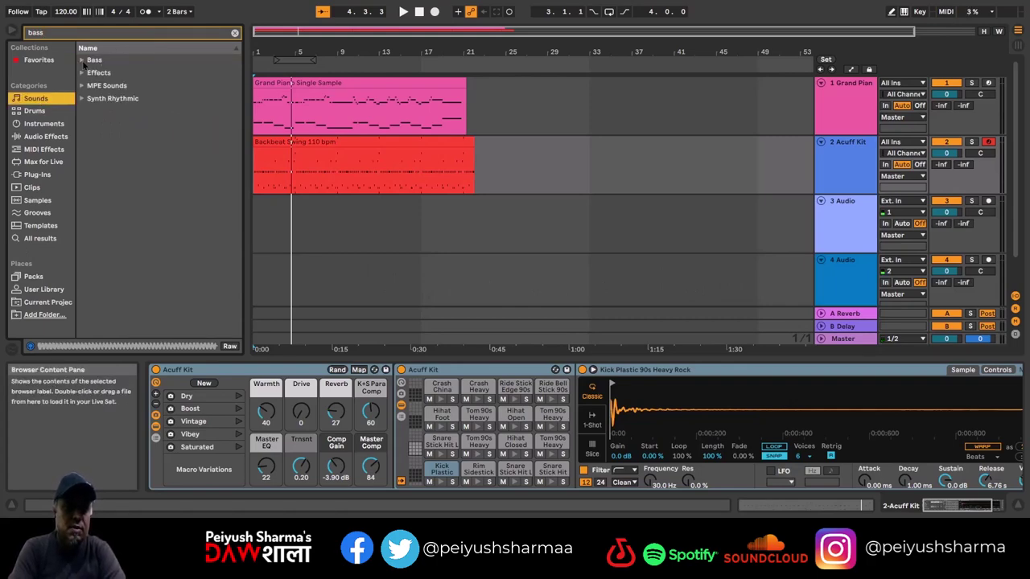
click(82, 61)
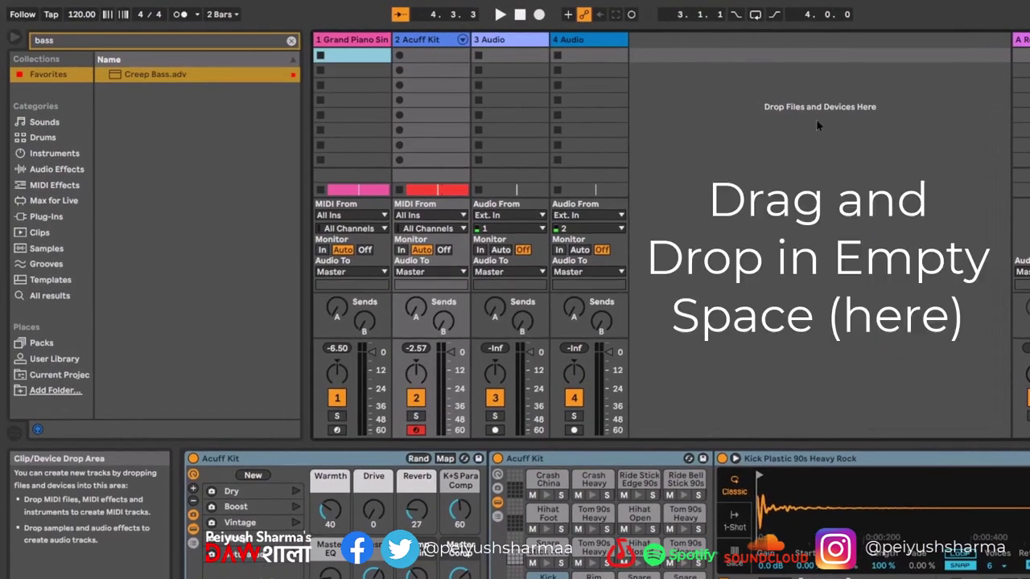
- Create a new track in the Session view from Creep Bass.adv and check it in the Arrangement view before returning
drag(184, 76, 638, 28)
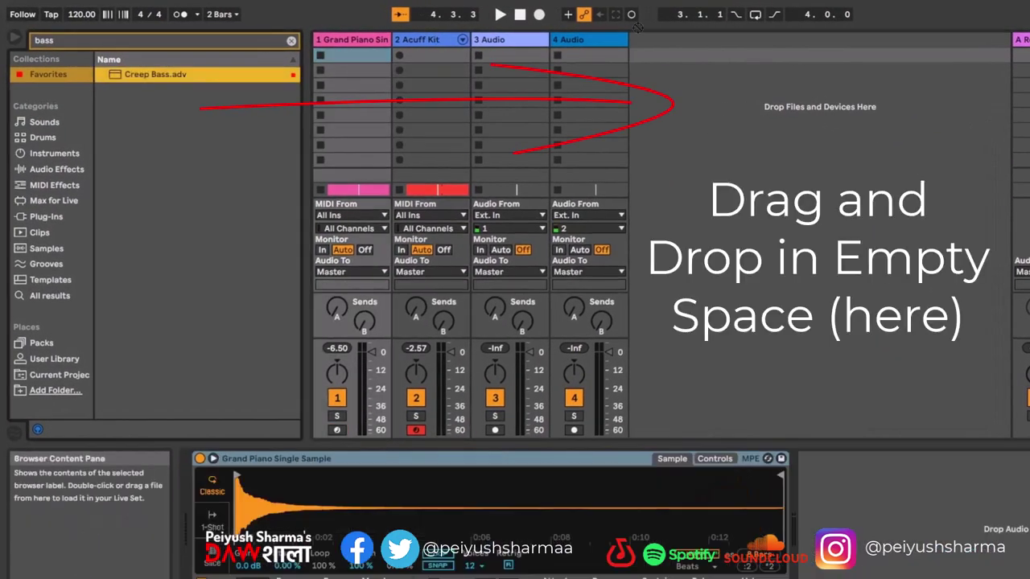
drag(667, 95, 667, 91)
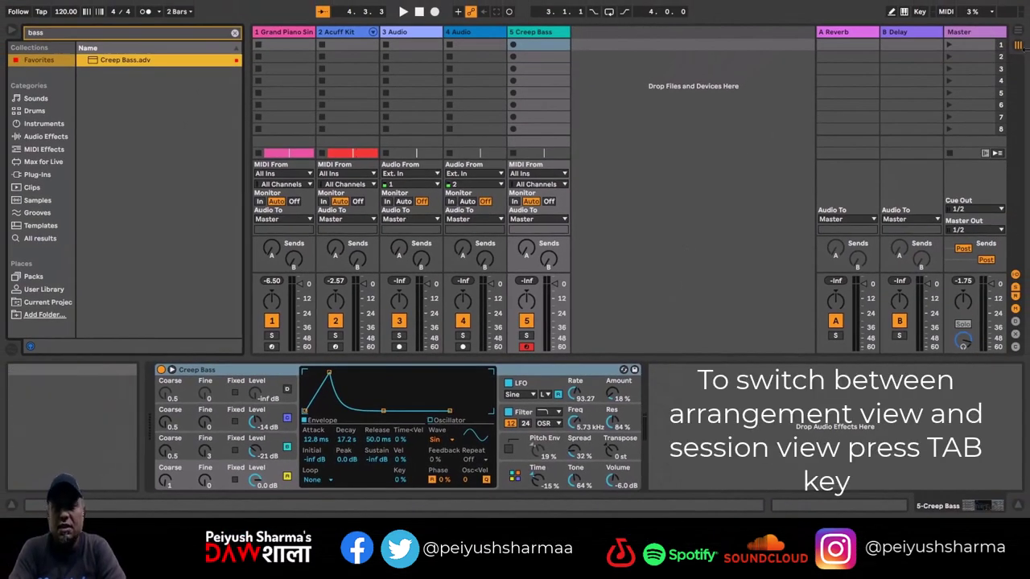
click(1018, 31)
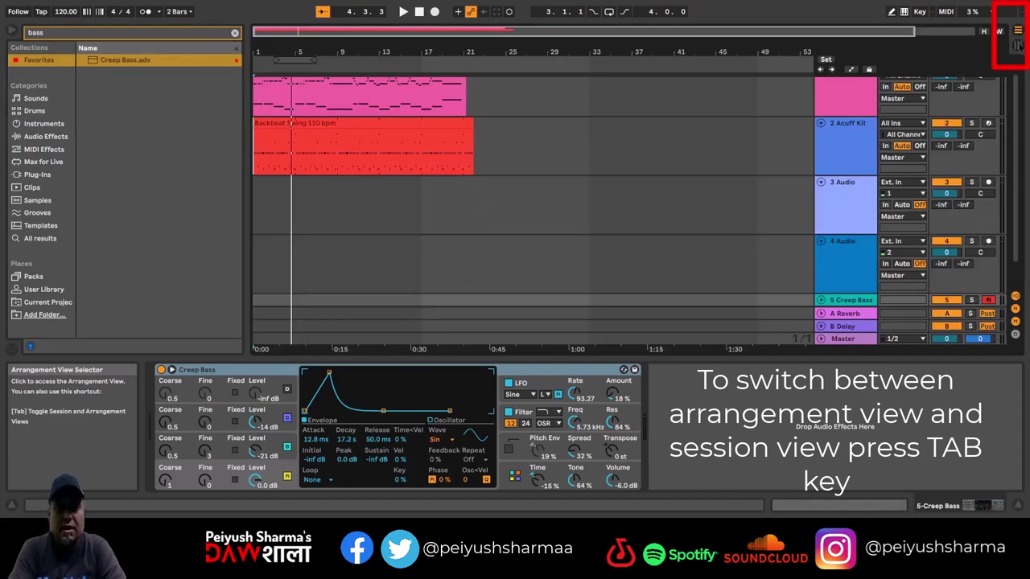
click(1017, 45)
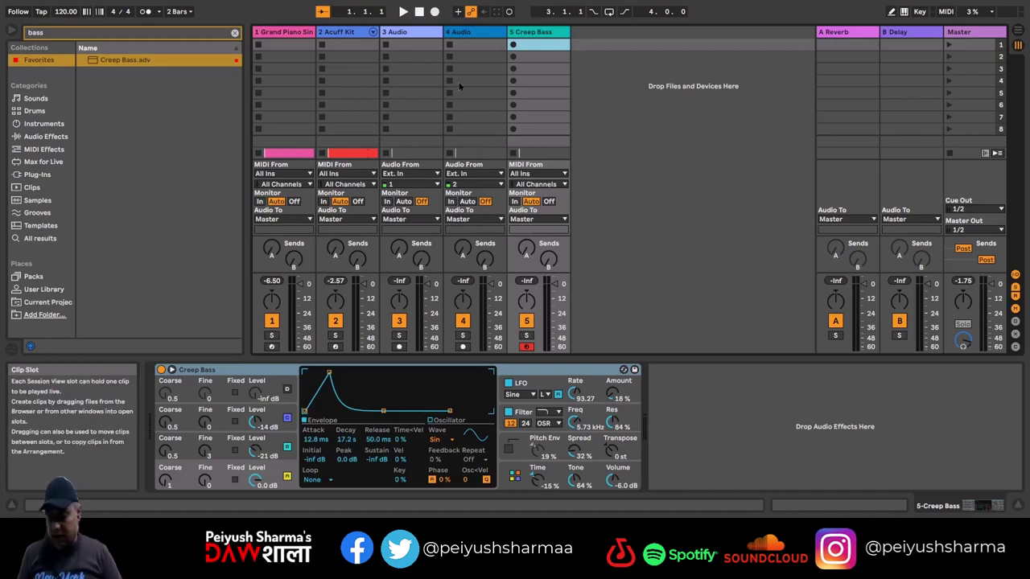
- Record a bass performance on the armed Creep Bass track and lower its volume to about -12 dB, checking the balance in playback
key(F9)
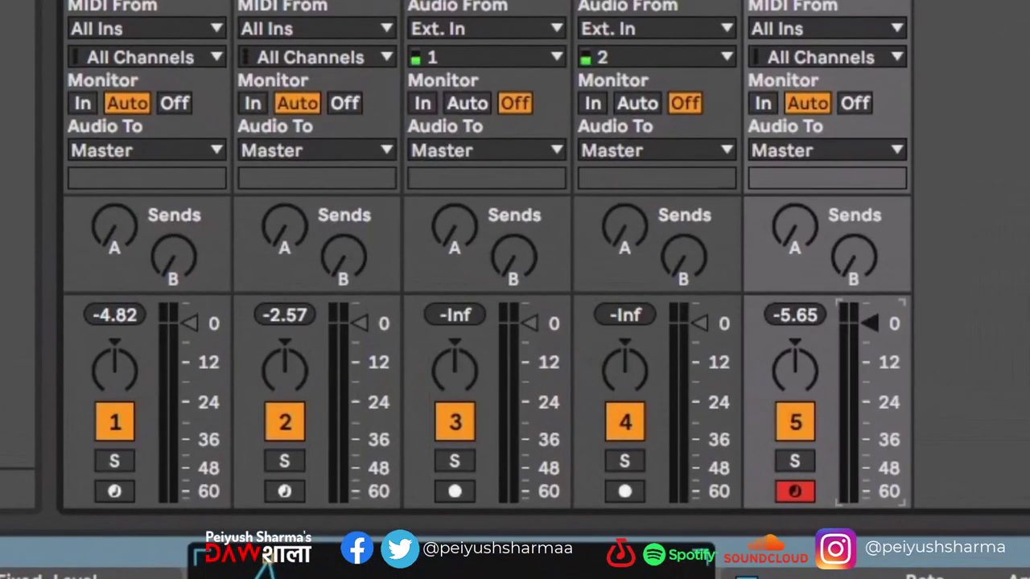
drag(869, 323, 875, 366)
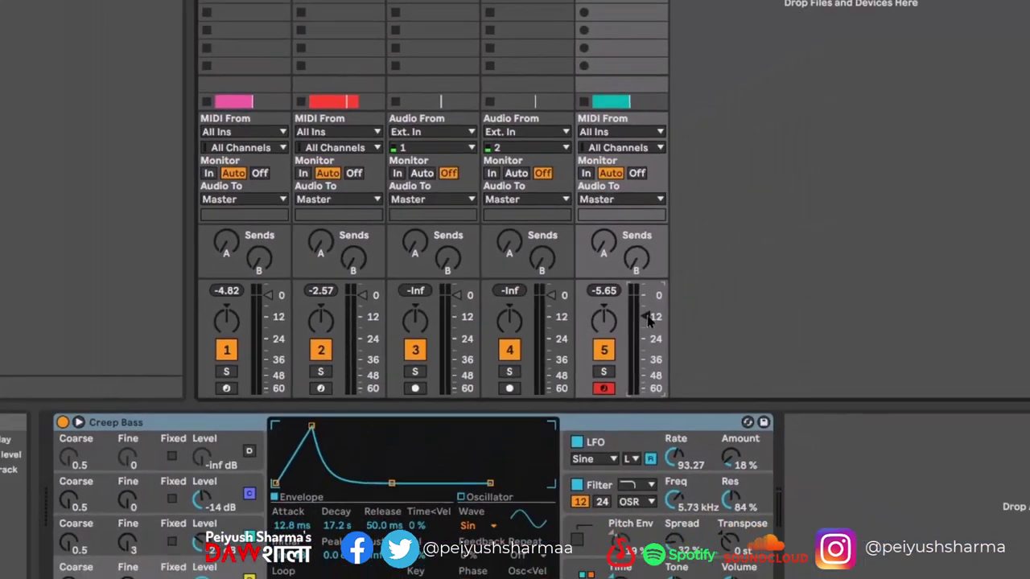
key(space)
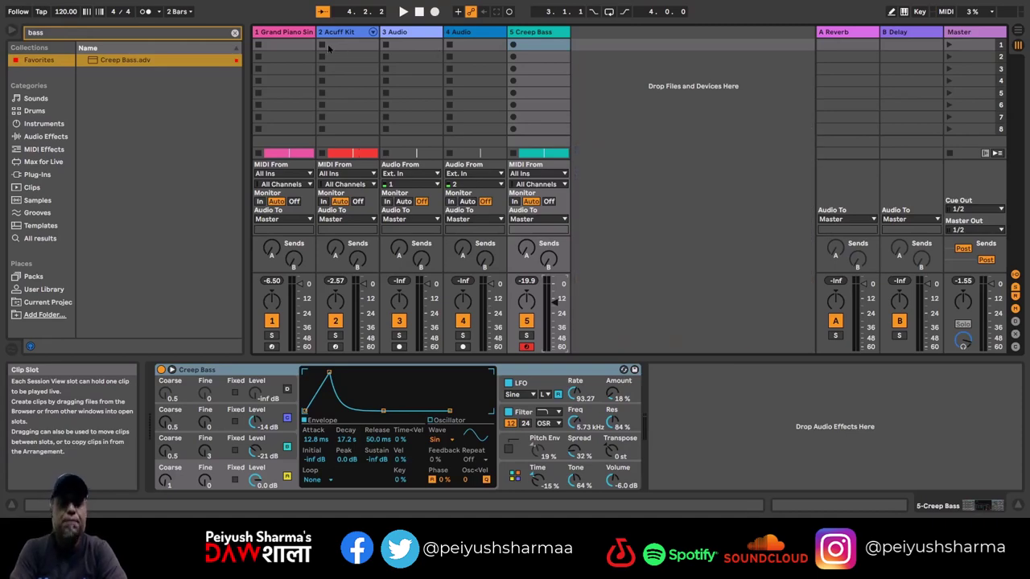
- Clear the bass search, create a new track from Rhythmic Tines Pad.adv in Favorites and return to the Arrangement view
click(235, 32)
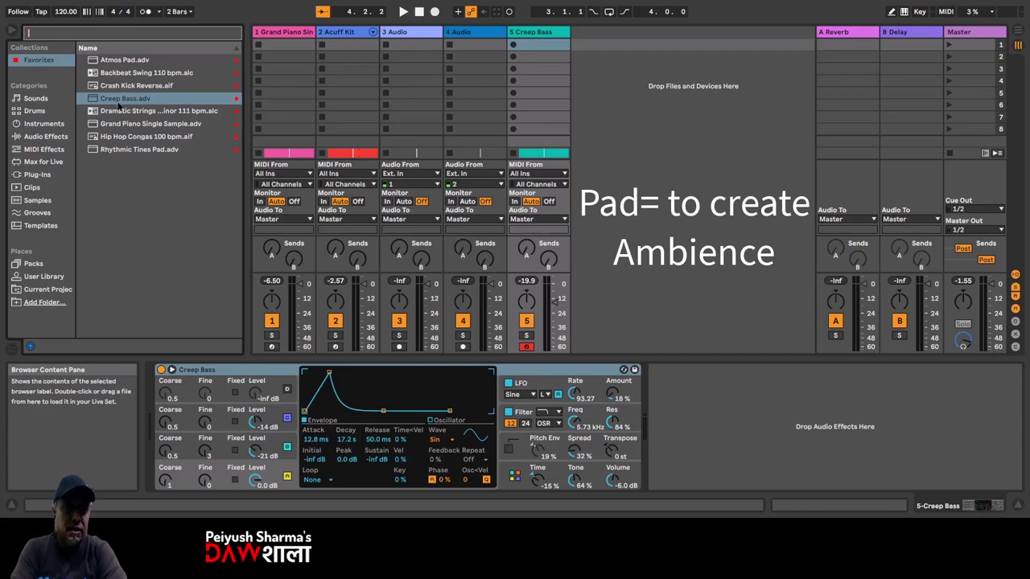
click(140, 151)
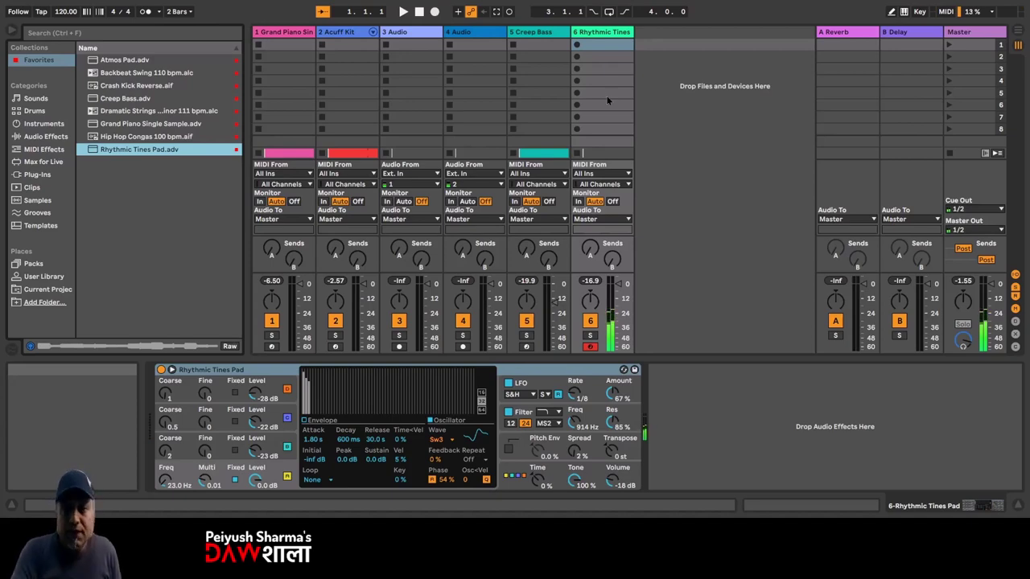
click(1019, 33)
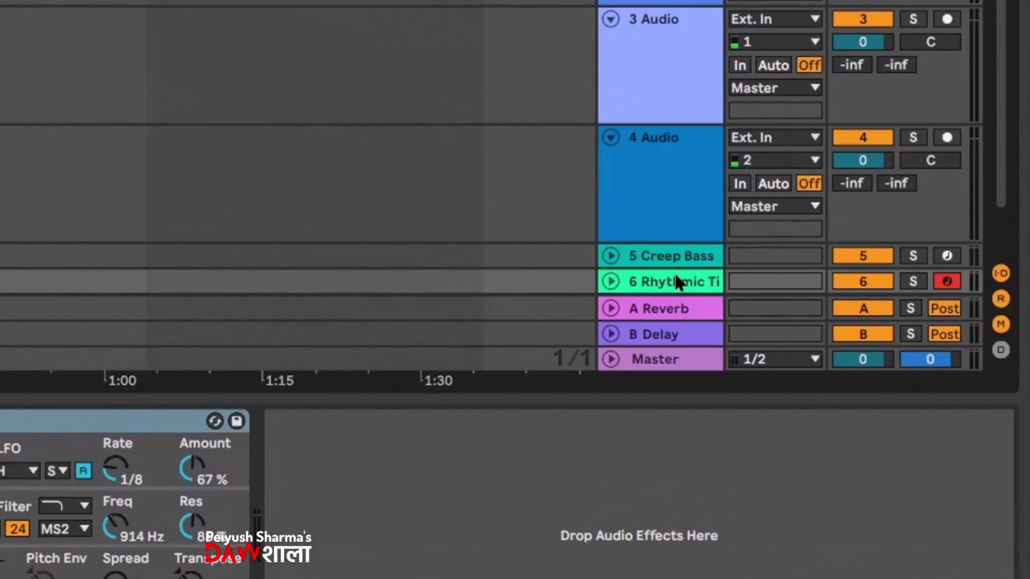
- Move the Creep Bass and Rhythmic Tines Pad tracks directly below Acuff Kit and enlarge the pad track's height
click(676, 264)
drag(675, 256, 665, 49)
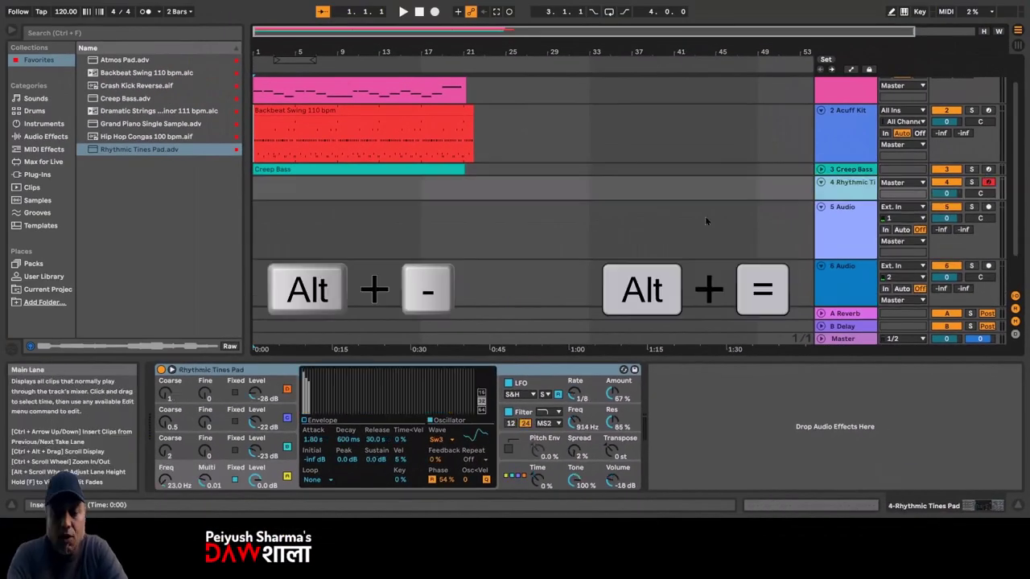
key(alt+equal)
key(alt+equal)
key(alt+equal)
key(alt+equal)
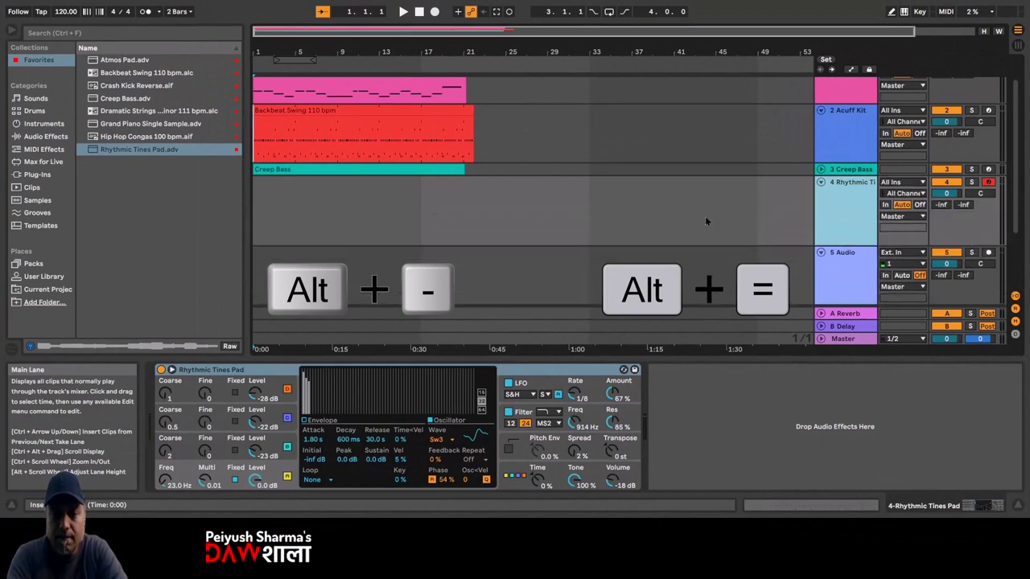
- Record a pad performance on the Rhythmic Tines Pad track and a strings performance on a new M Tron Strings track
key(F9)
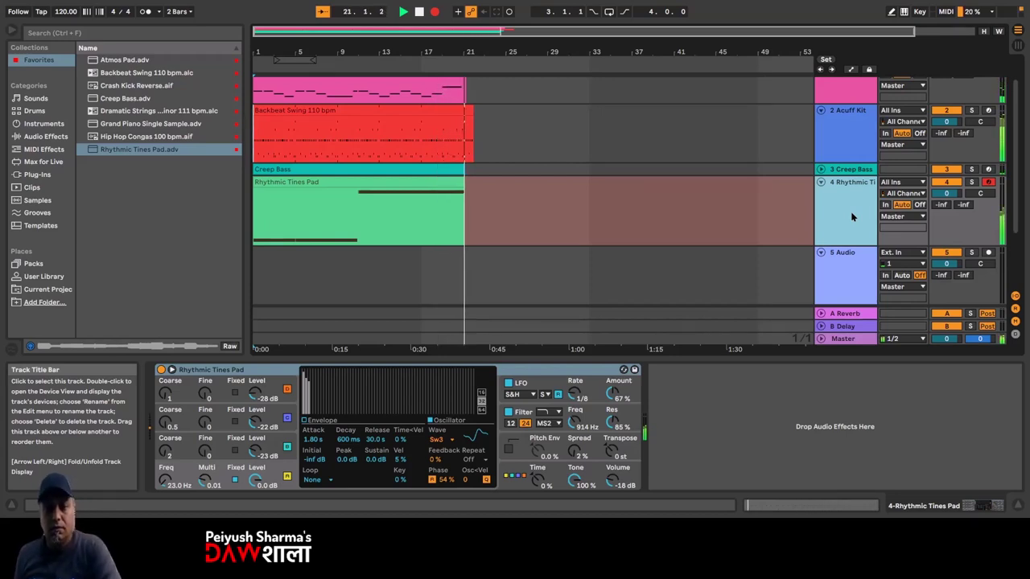
key(F9)
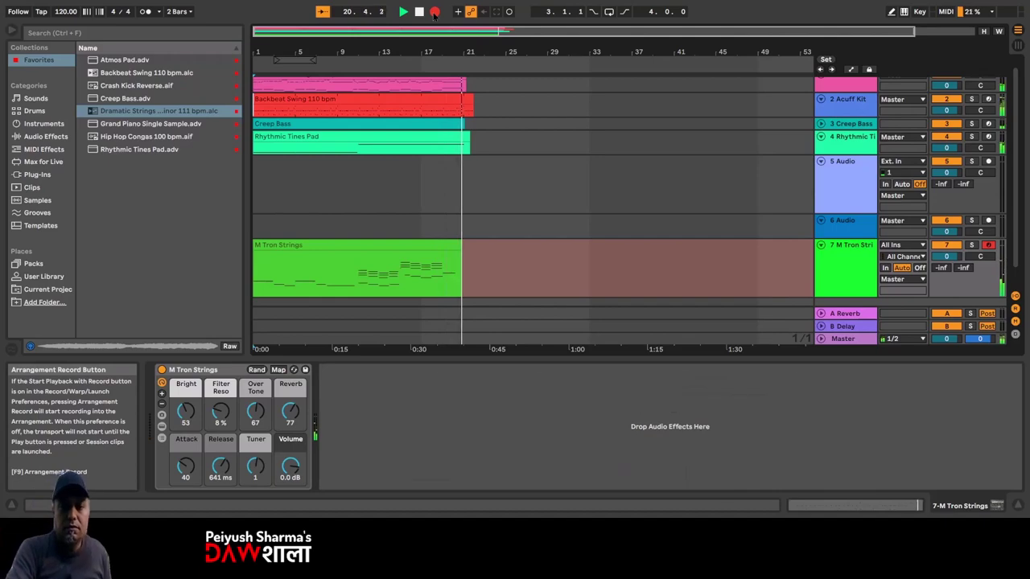
click(435, 12)
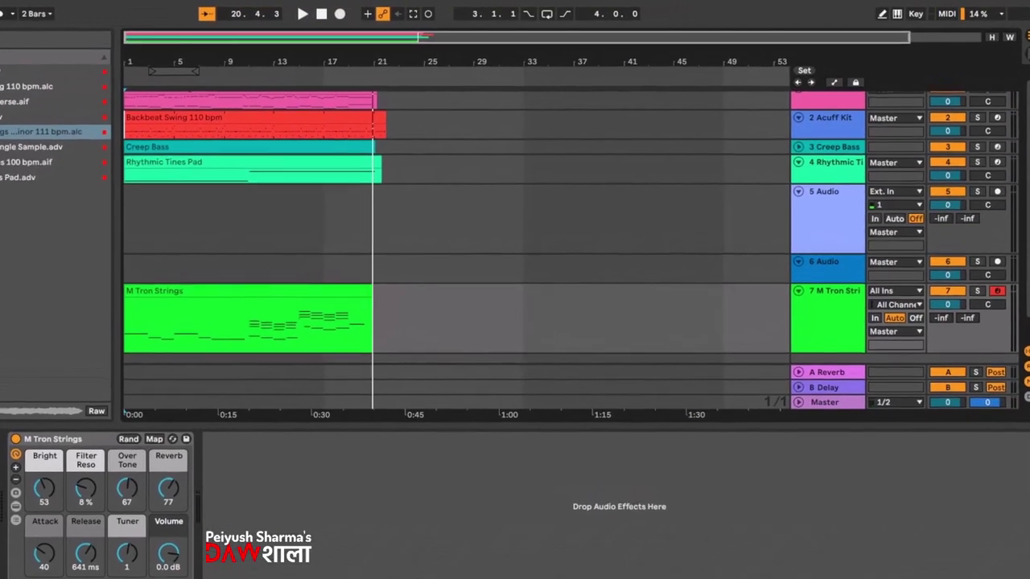
- In the Session view, pan the Grand Piano track to 11L, Rhythmic Tines Pad to 9R and M Tron Strings to 19L
key(Tab)
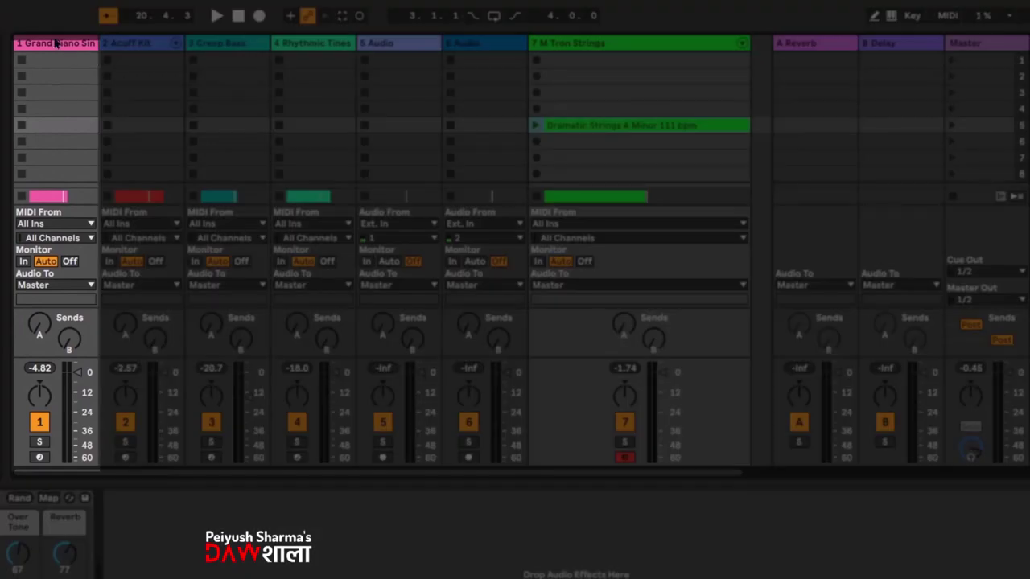
click(56, 43)
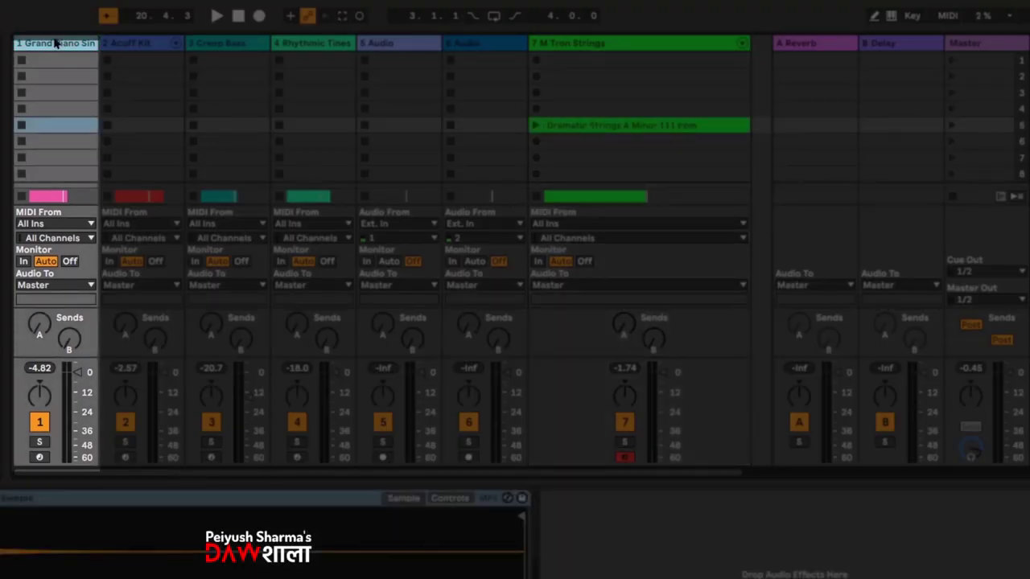
click(39, 387)
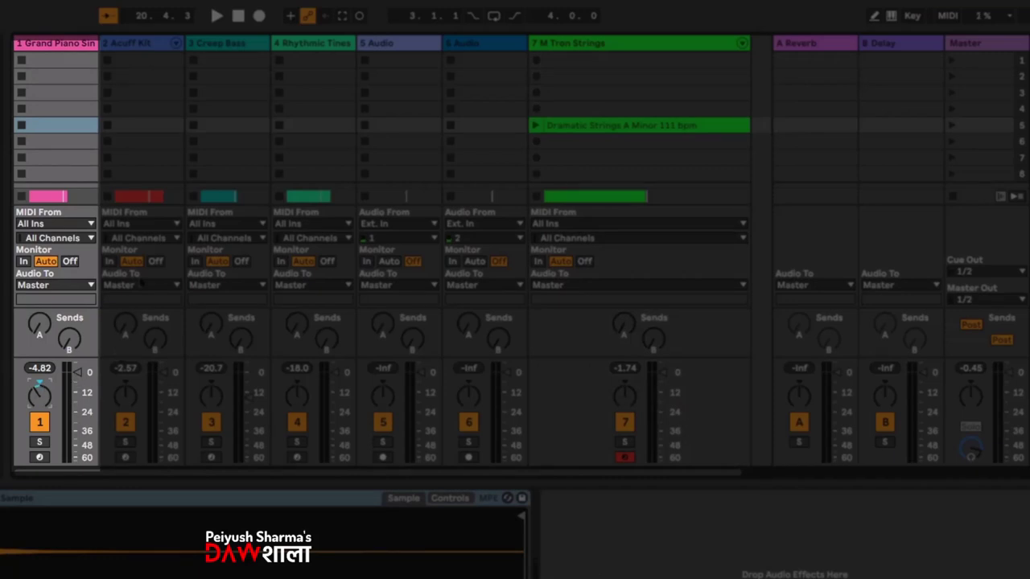
click(150, 44)
click(240, 44)
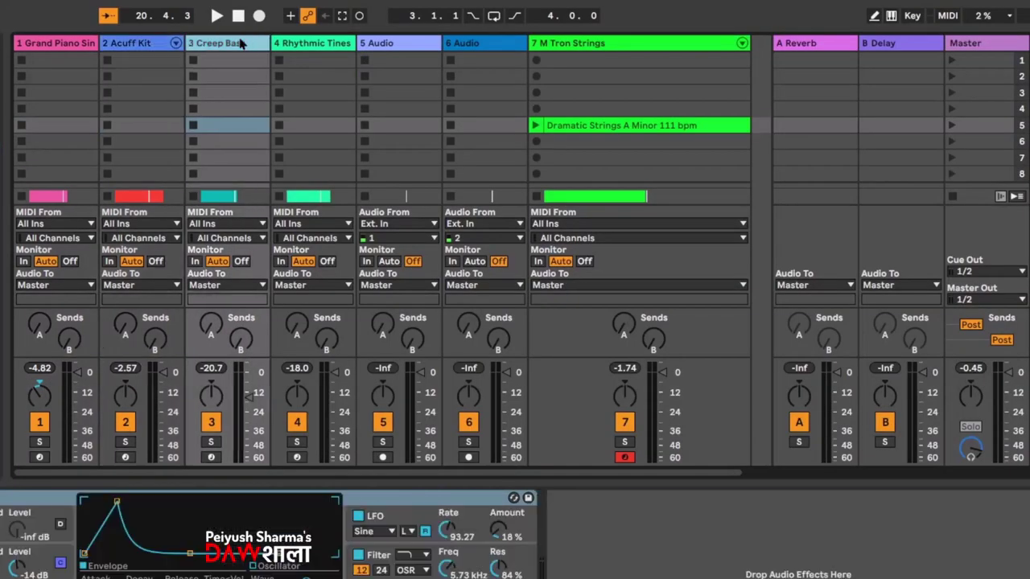
click(326, 45)
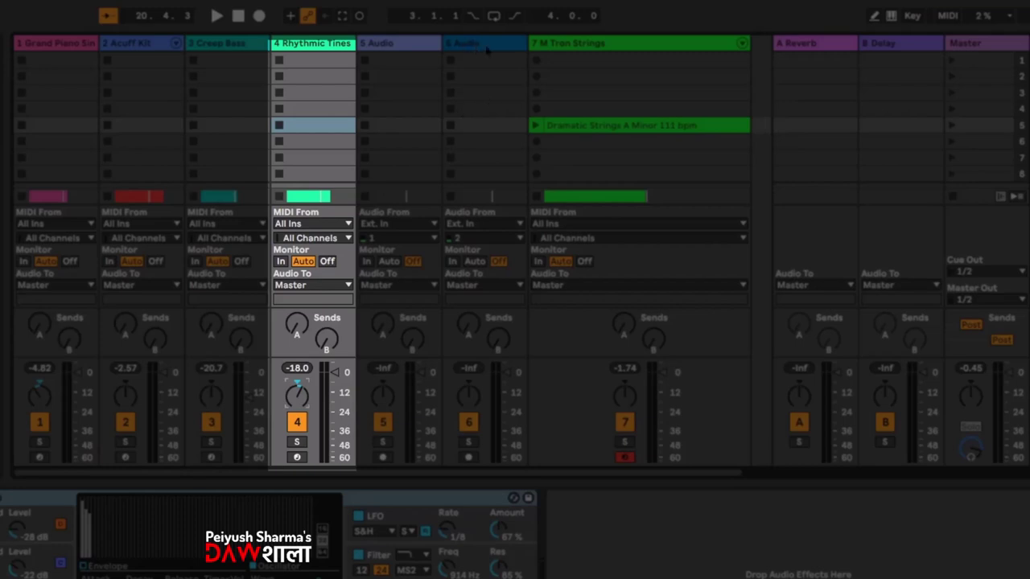
click(599, 44)
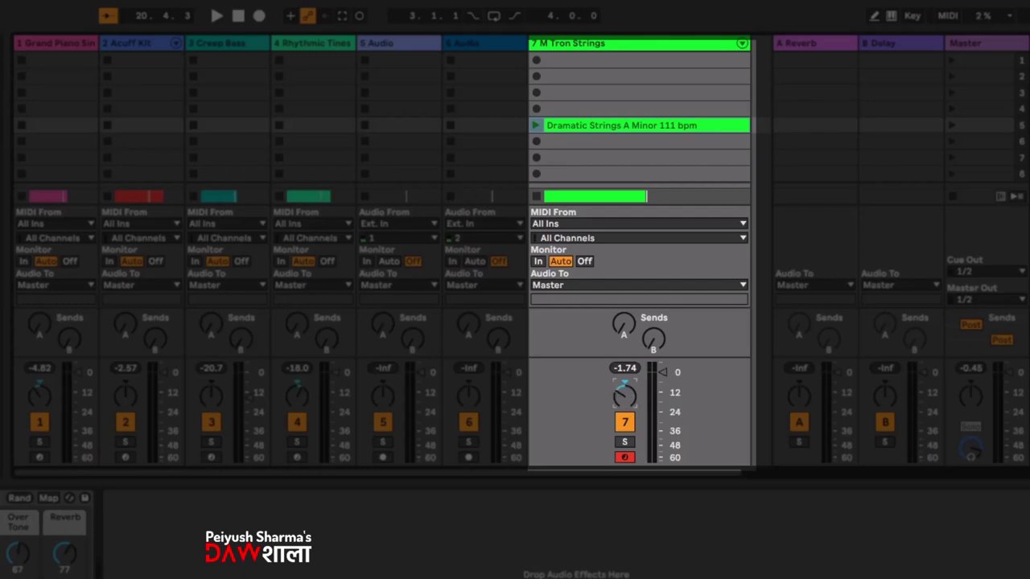
- Balance the mix during playback, setting the volumes to -2.0 dB for Grand Piano, -3.0 dB for Acuff Kit and -12.4 dB for M Tron Strings
key(space)
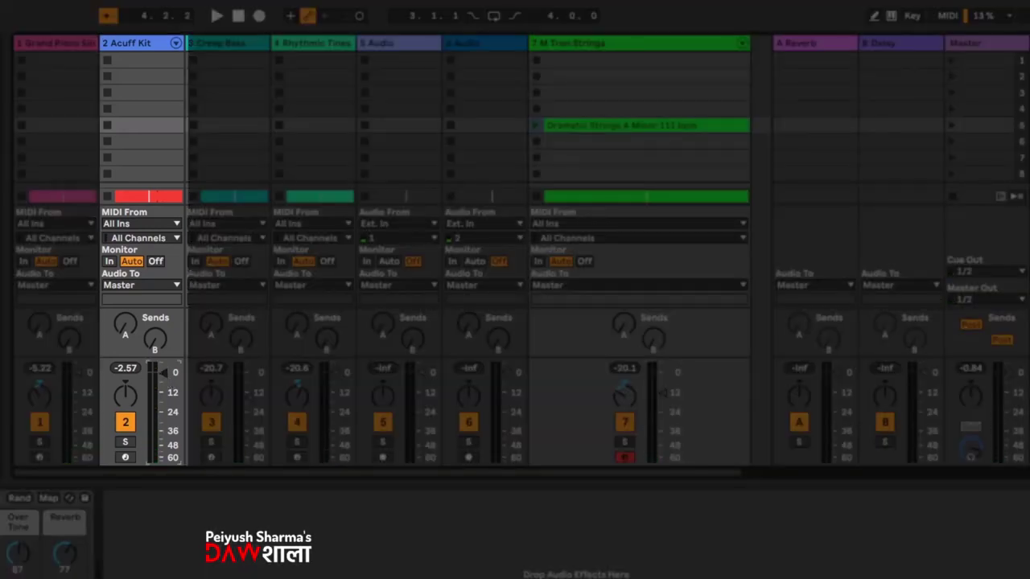
key(space)
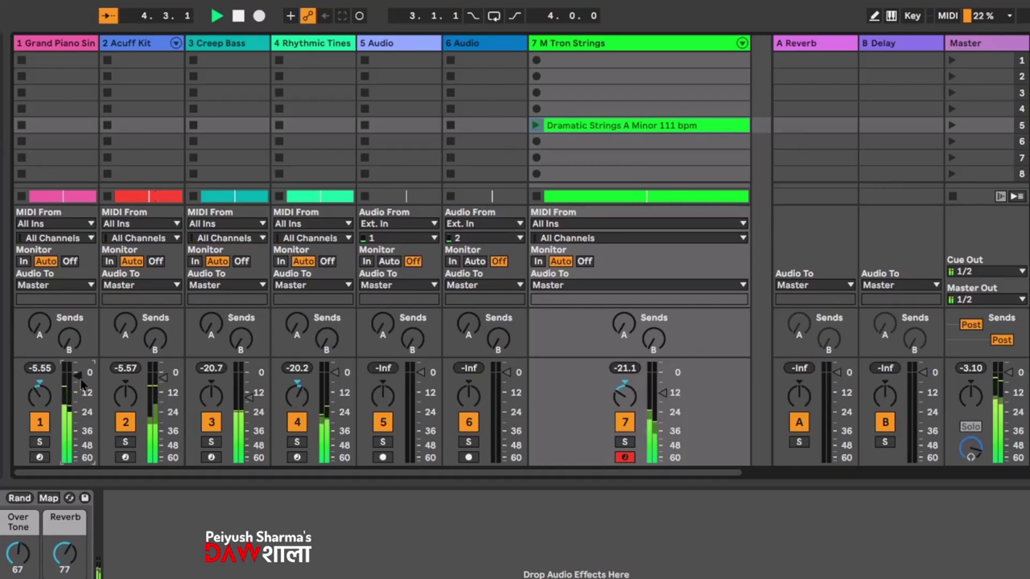
key(space)
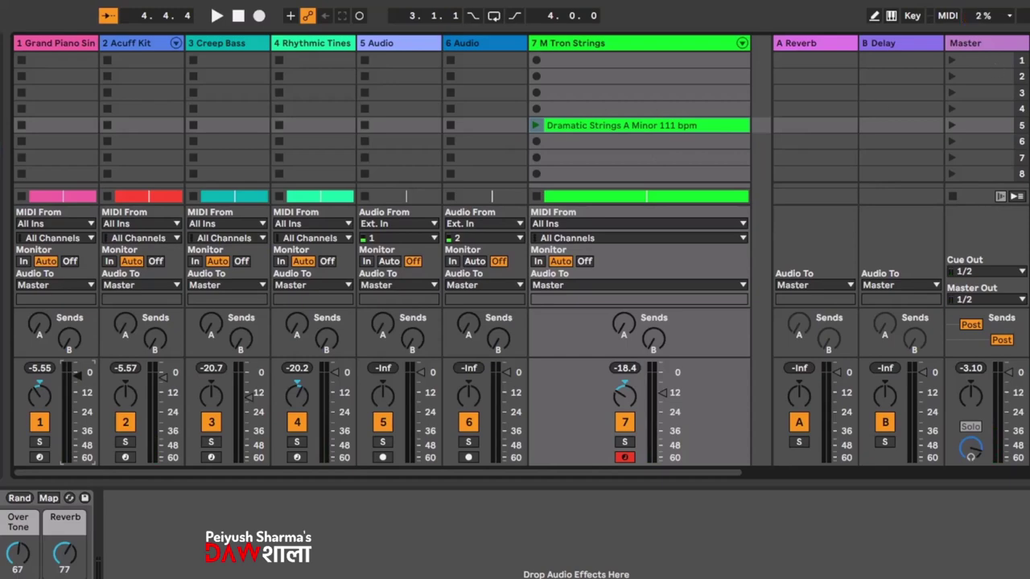
- Return to the Arrangement view and arm the 5 Audio track for recording from external input 1
key(Tab)
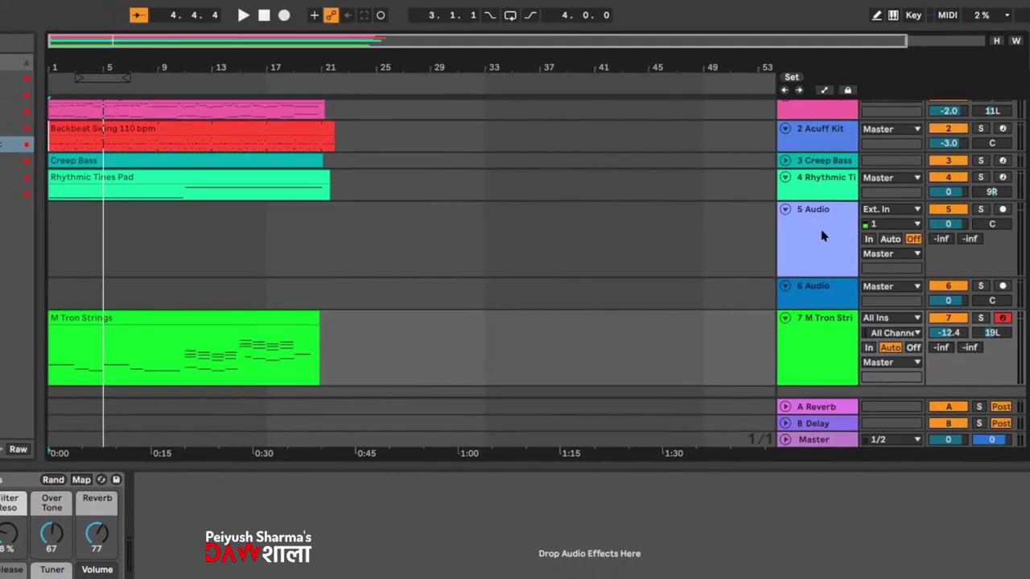
click(821, 235)
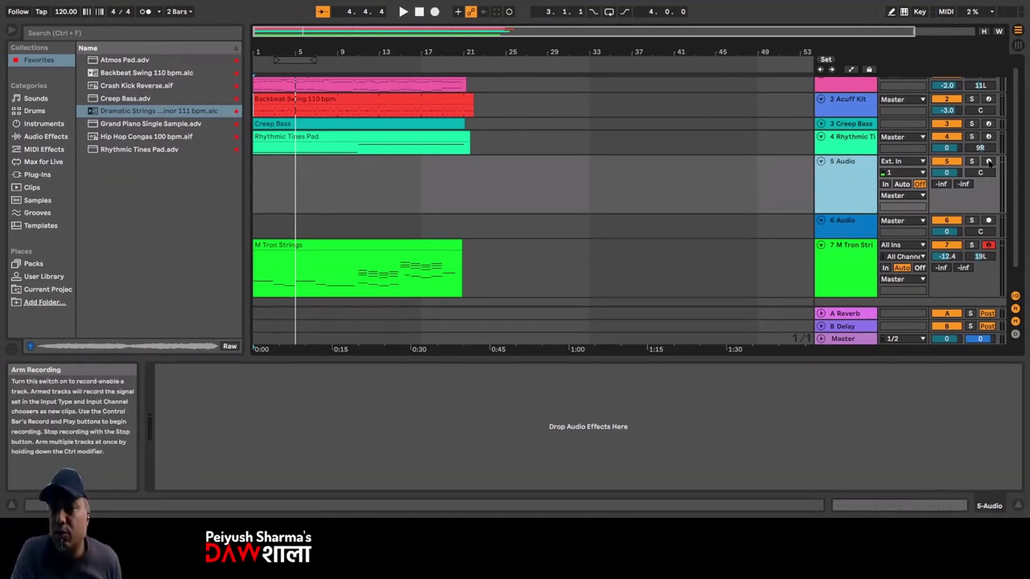
click(989, 162)
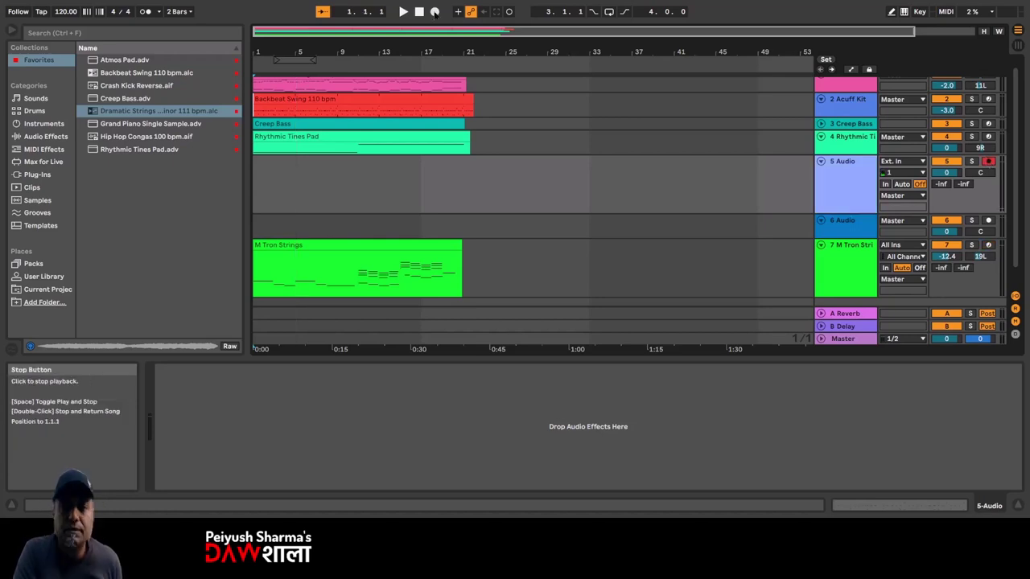
- Record an external audio take about 19 bars long on the 5 Audio track from the start of the arrangement
click(435, 12)
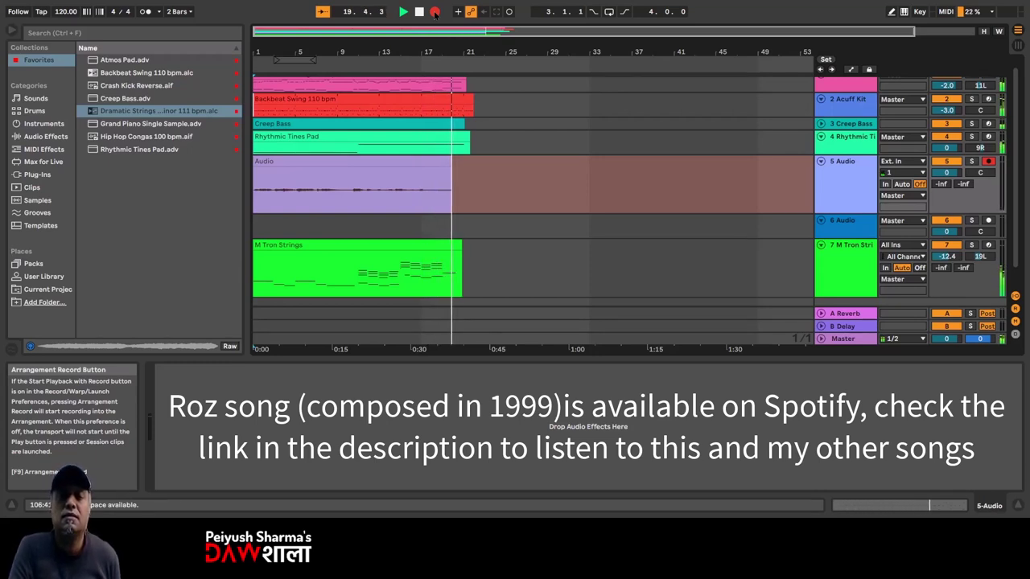
click(434, 12)
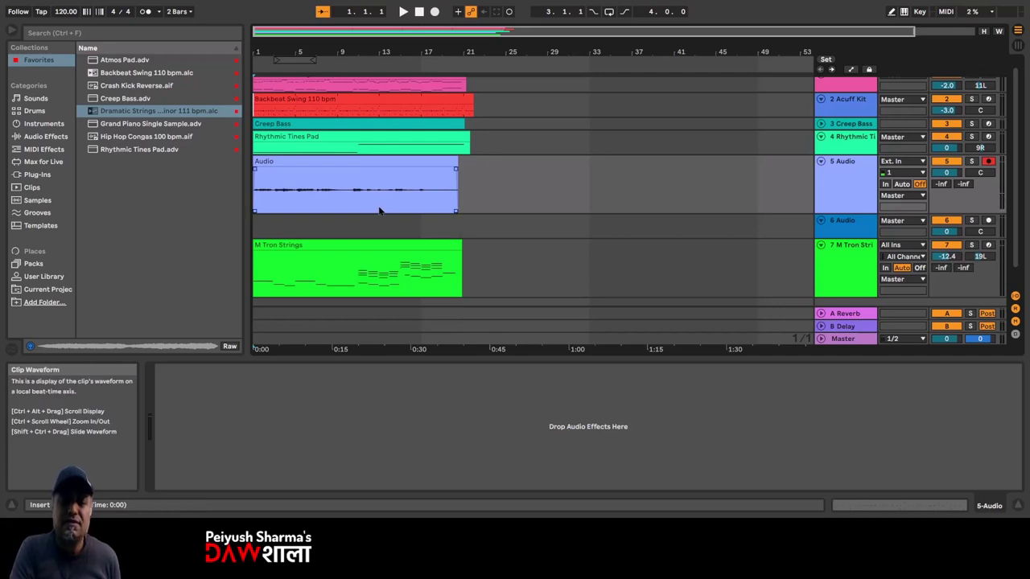
- Delete the empty 6 Audio track and reduce the height of the M Tron Strings track
click(853, 220)
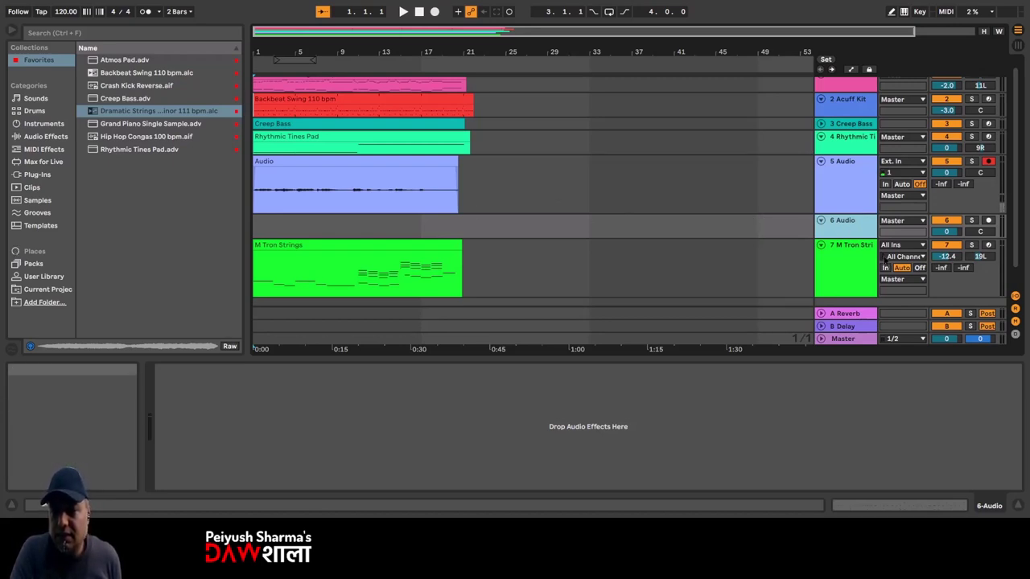
key(Delete)
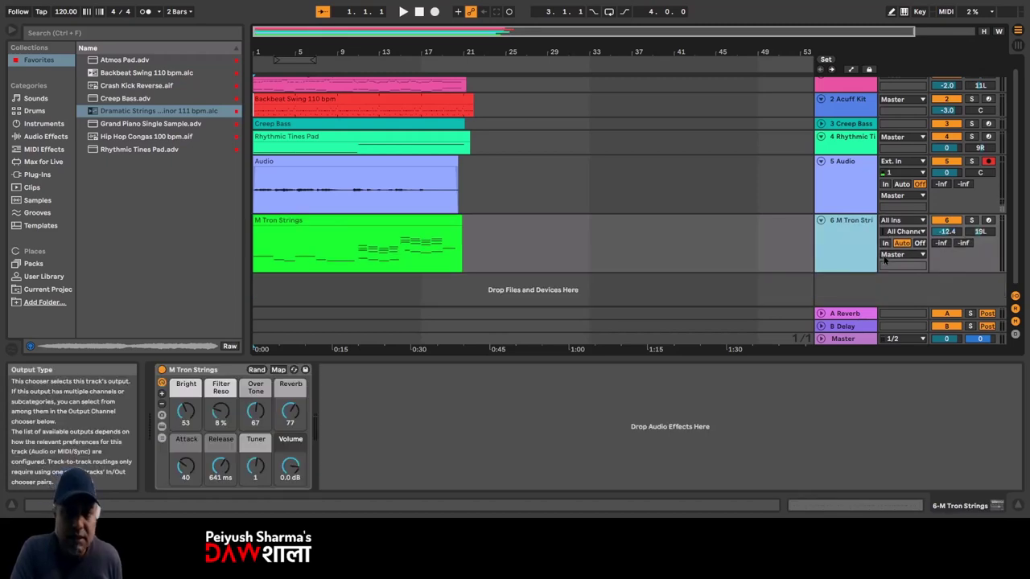
drag(885, 273, 883, 238)
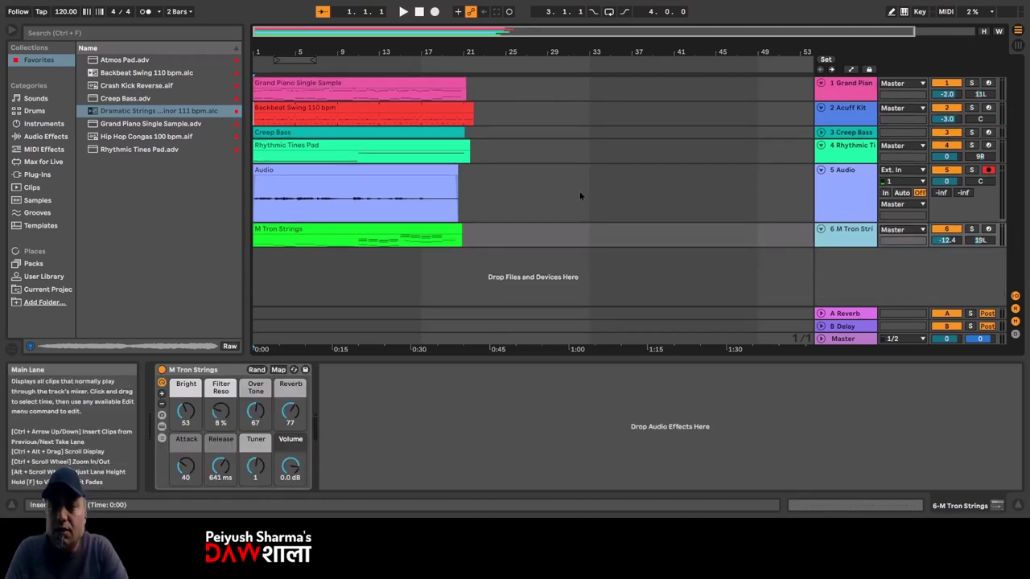
- Reduce the height of the 5 Audio track to match its neighbours and disarm it from recording
click(847, 197)
key(alt+minus)
key(alt+minus)
key(alt+minus)
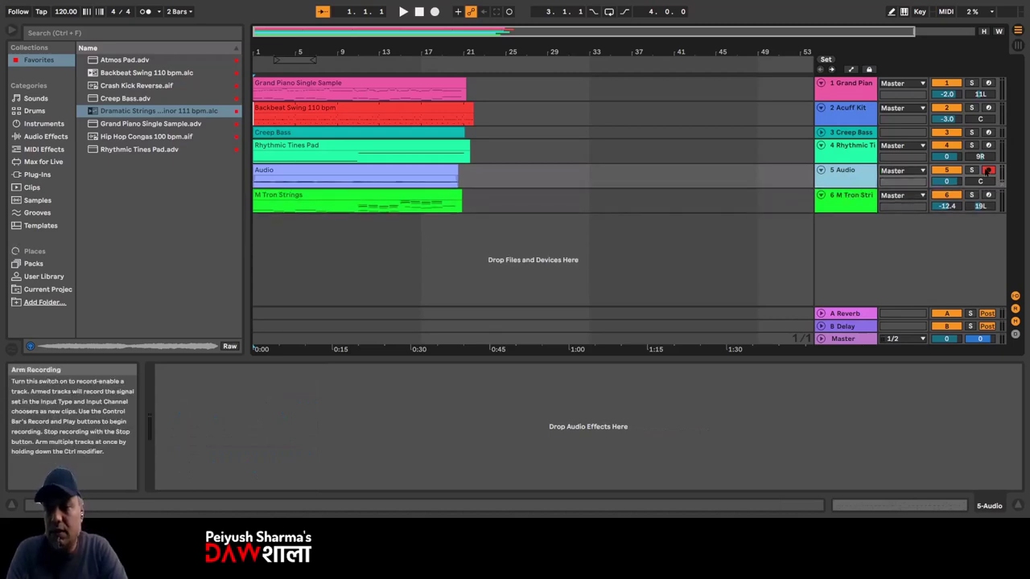
click(988, 169)
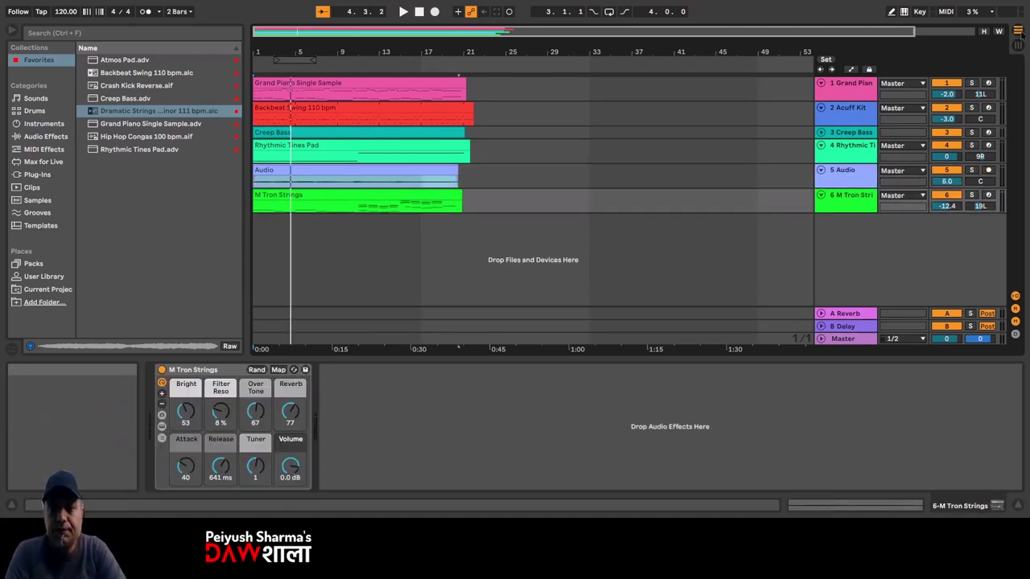